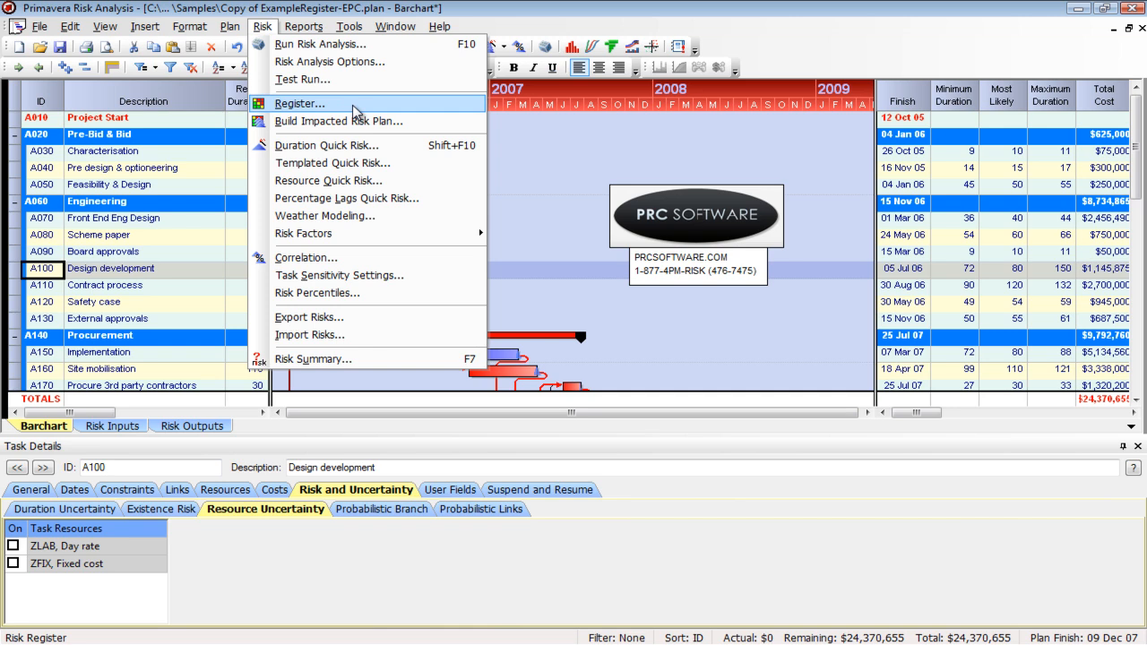
Step: Open the risk register and maximize its window
click(354, 107)
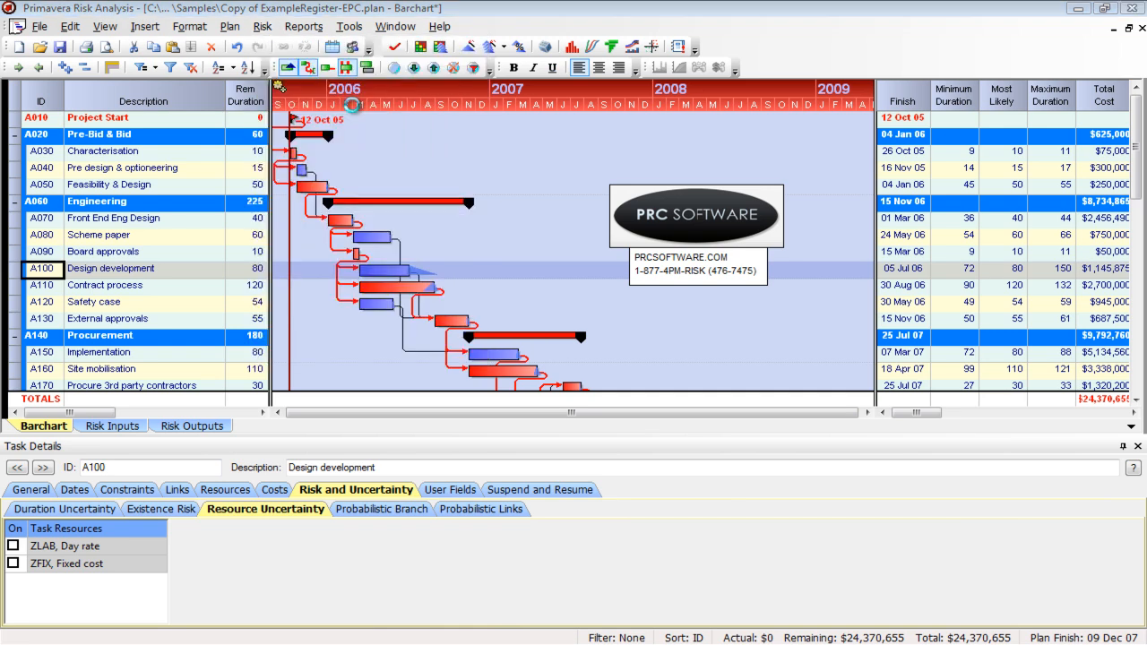
double_click(366, 43)
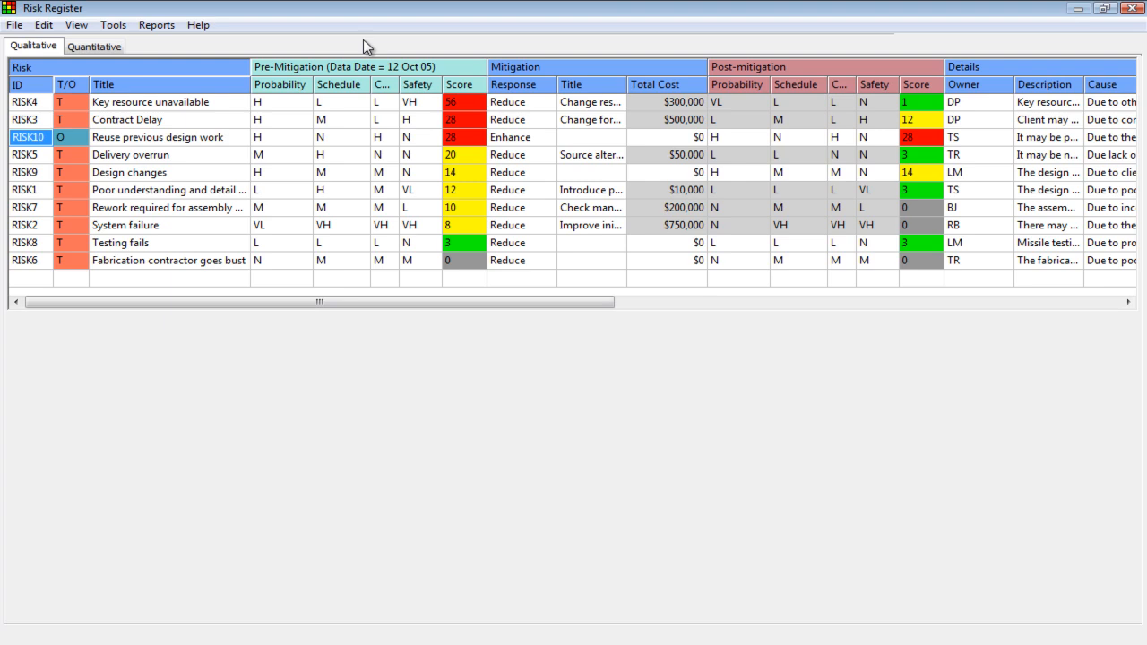
double_click(642, 16)
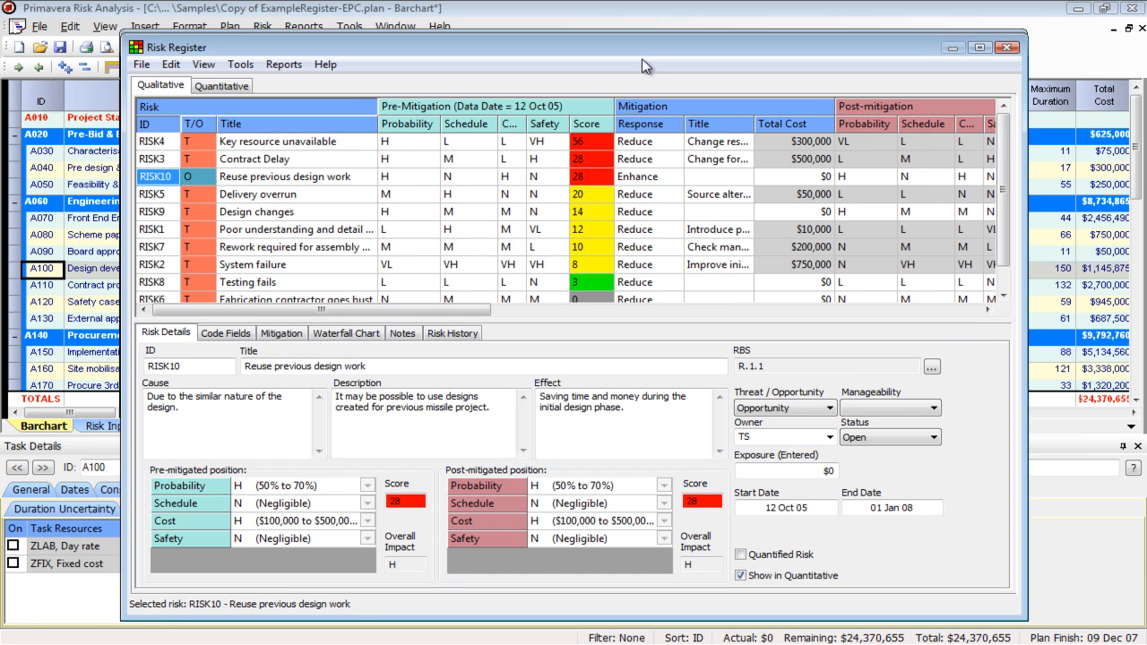
drag(640, 43, 643, 60)
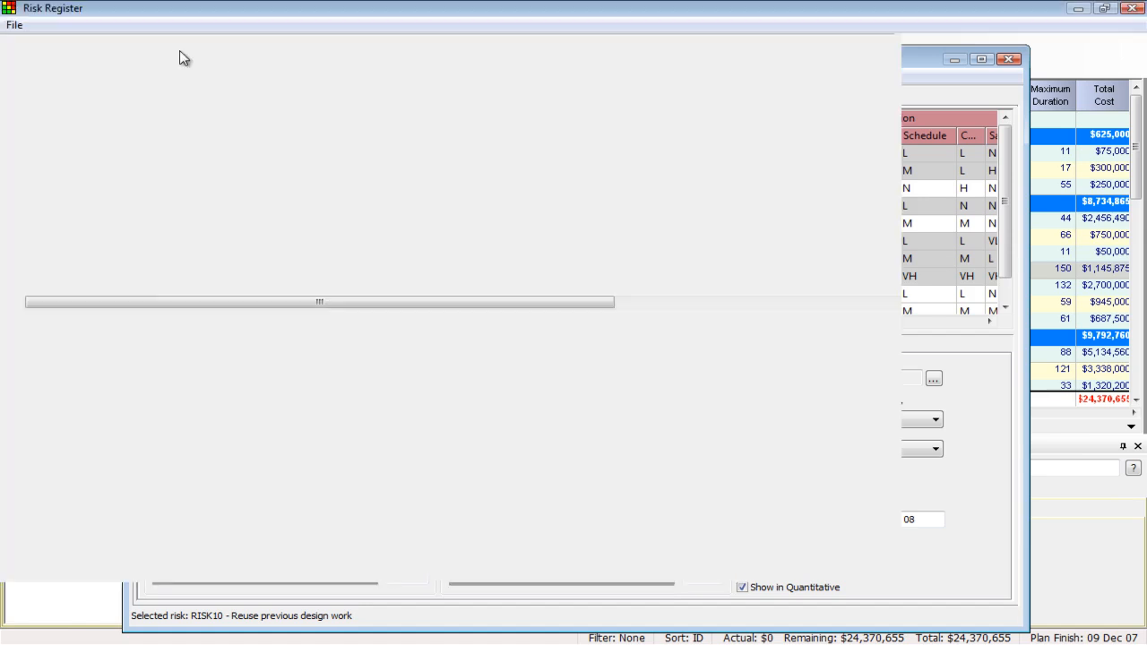
double_click(190, 59)
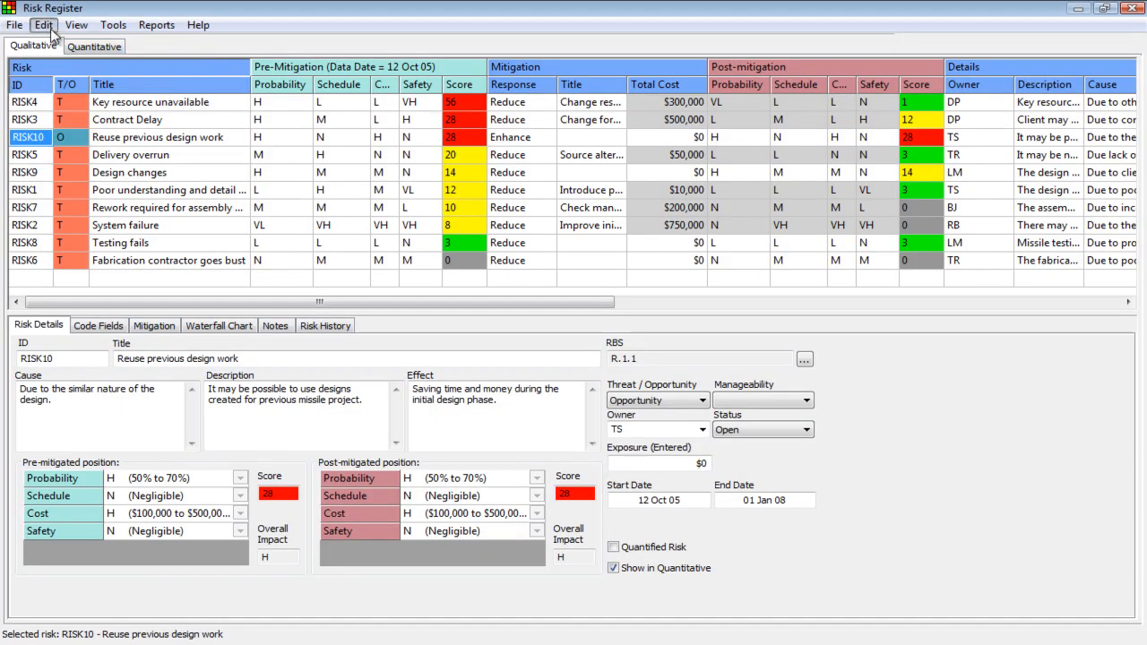
Step: Select the pre-mitigation probability of the Key resource unavailable risk and open the risk scoring settings
click(43, 24)
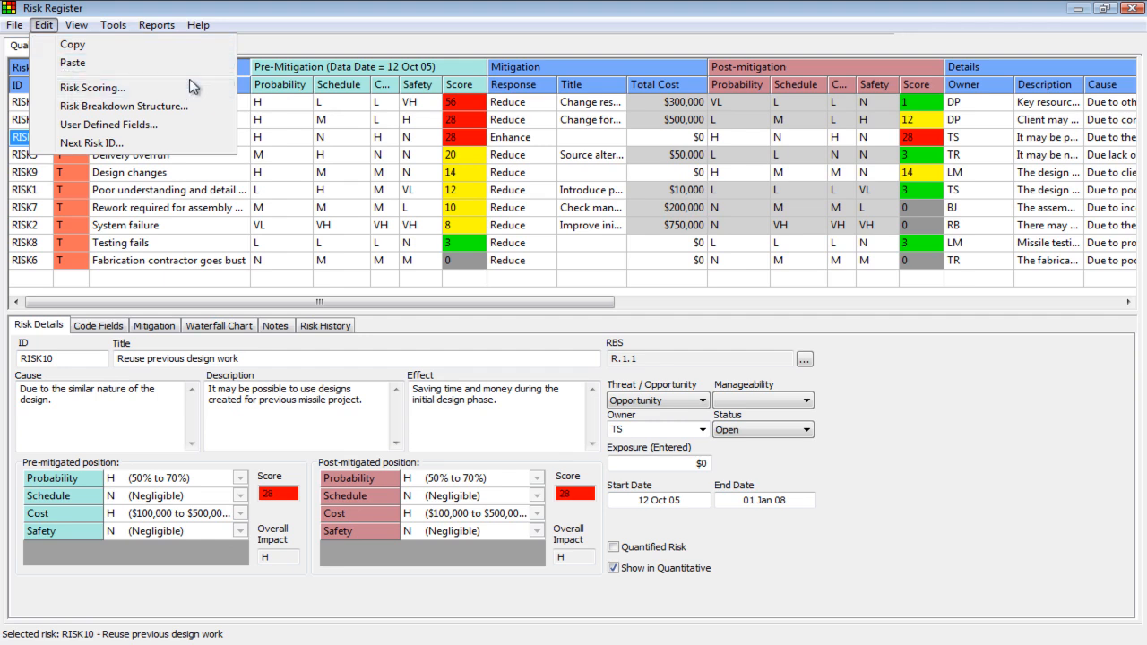
click(360, 70)
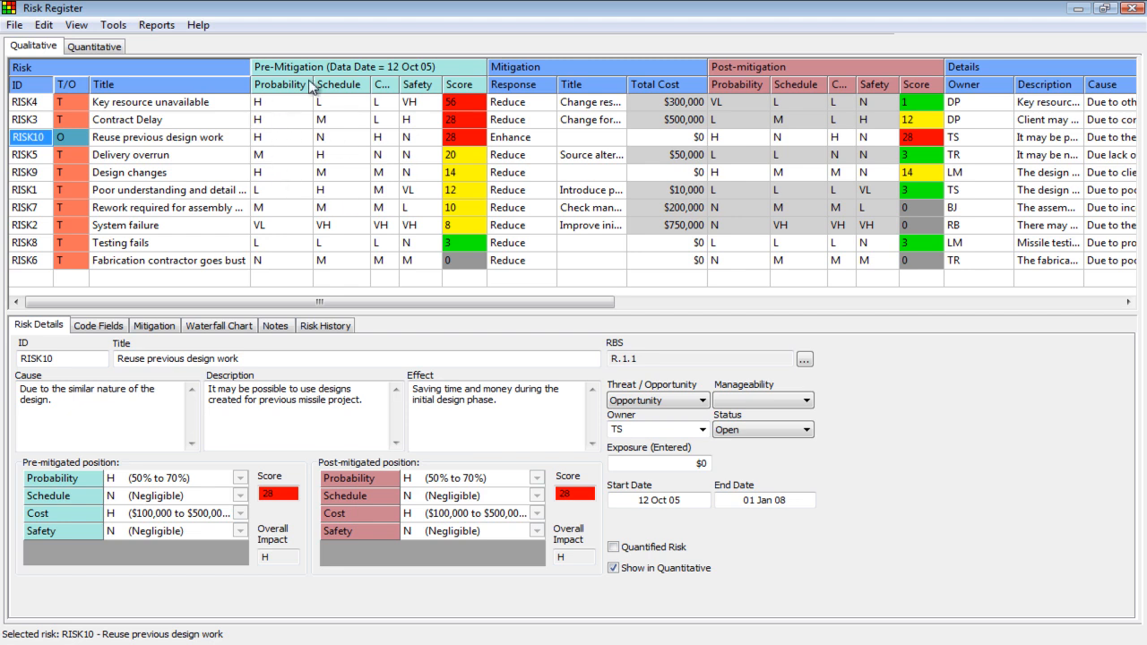
click(285, 104)
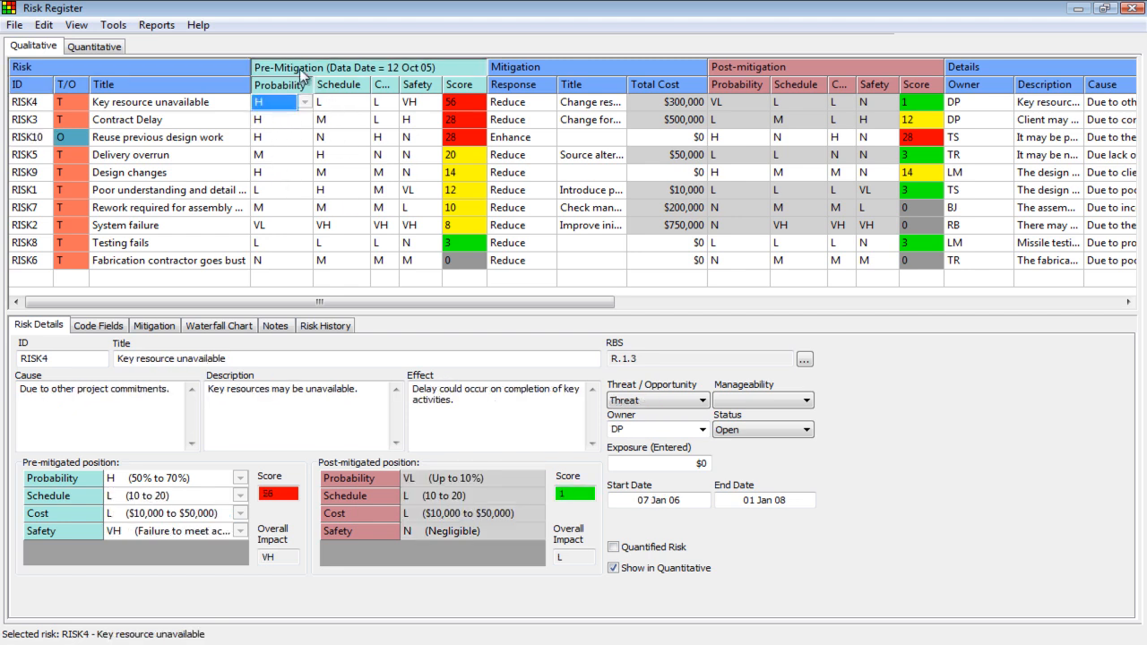
click(42, 25)
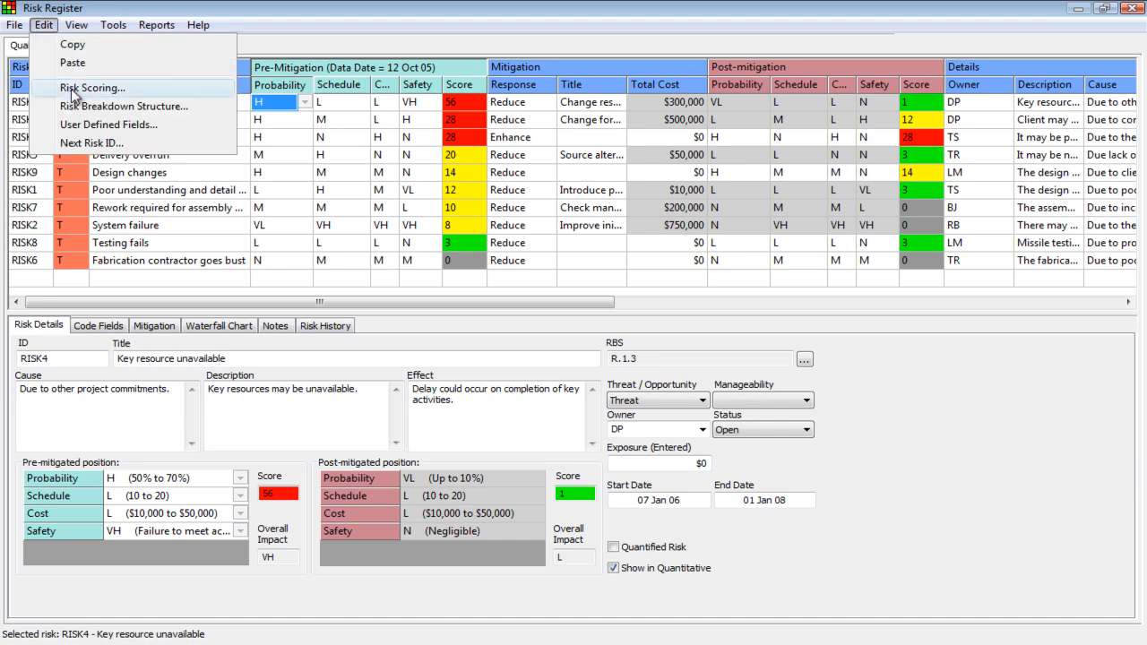
click(75, 90)
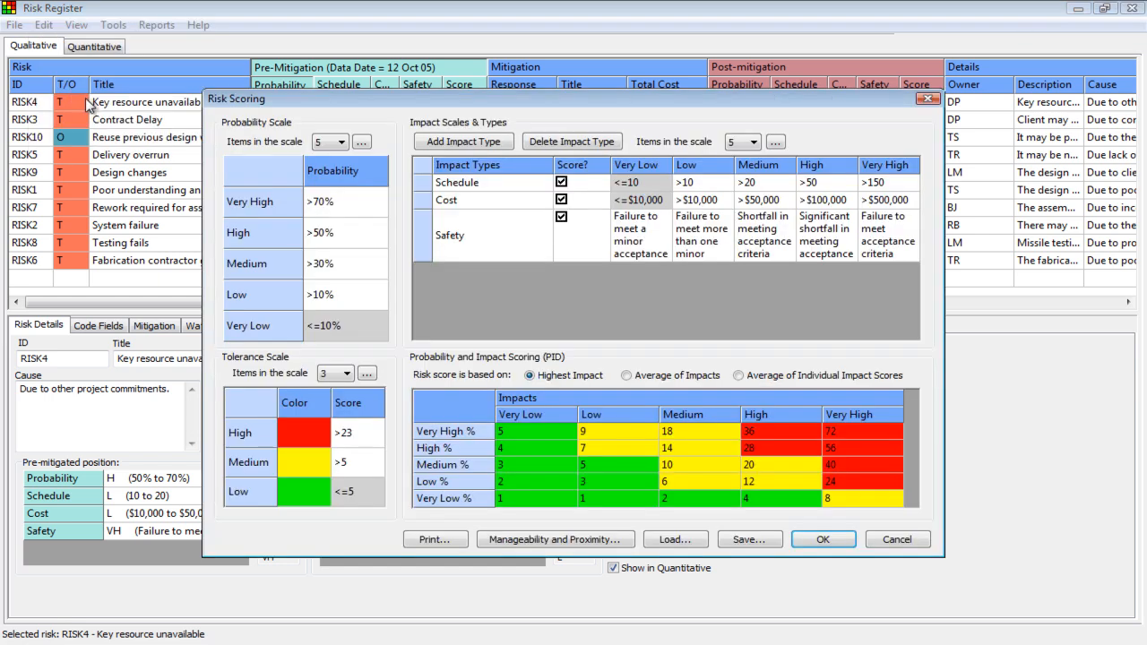
Step: Open the probability scale's level definitions and change the full name of the VH level to Extreme
click(328, 143)
click(330, 144)
click(362, 144)
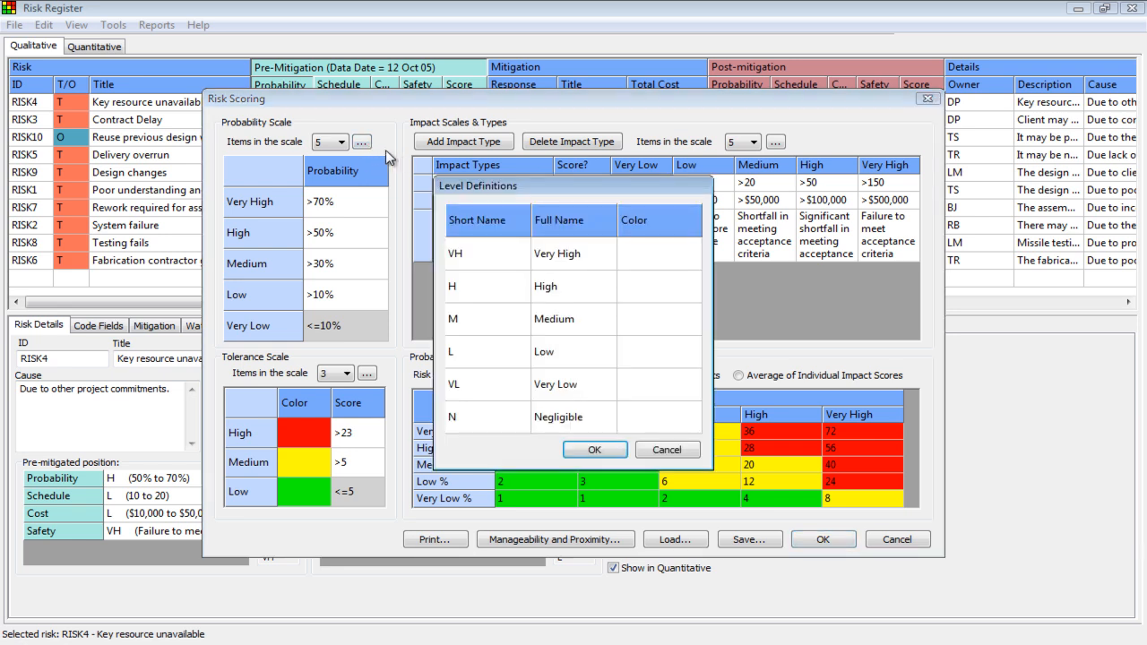
drag(460, 186, 454, 162)
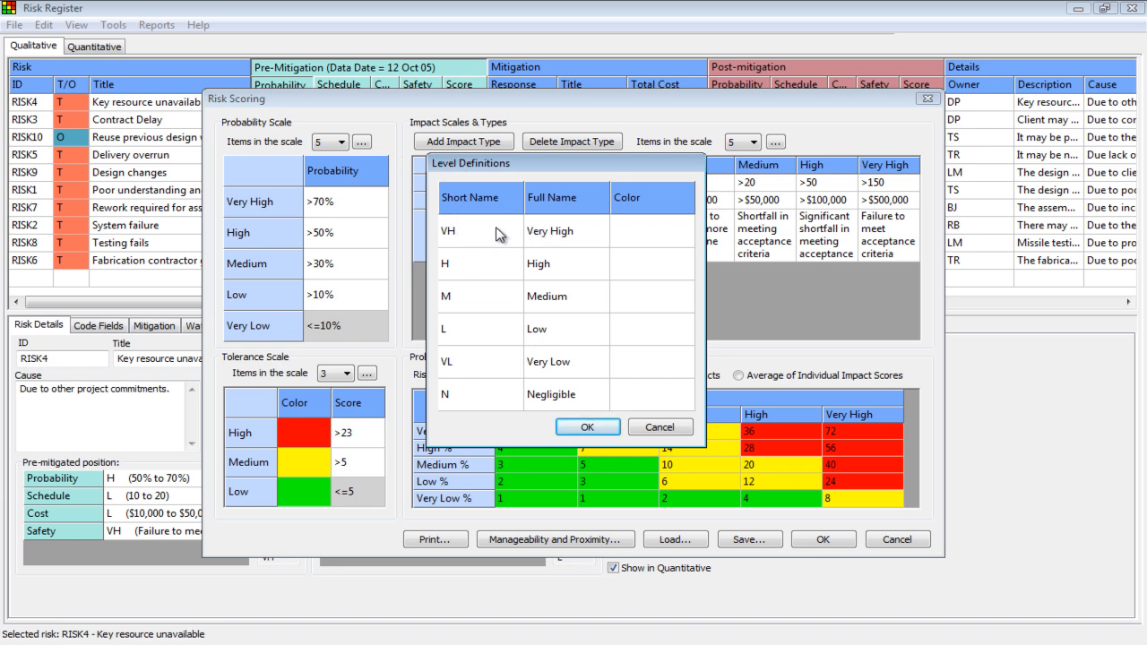
click(548, 239)
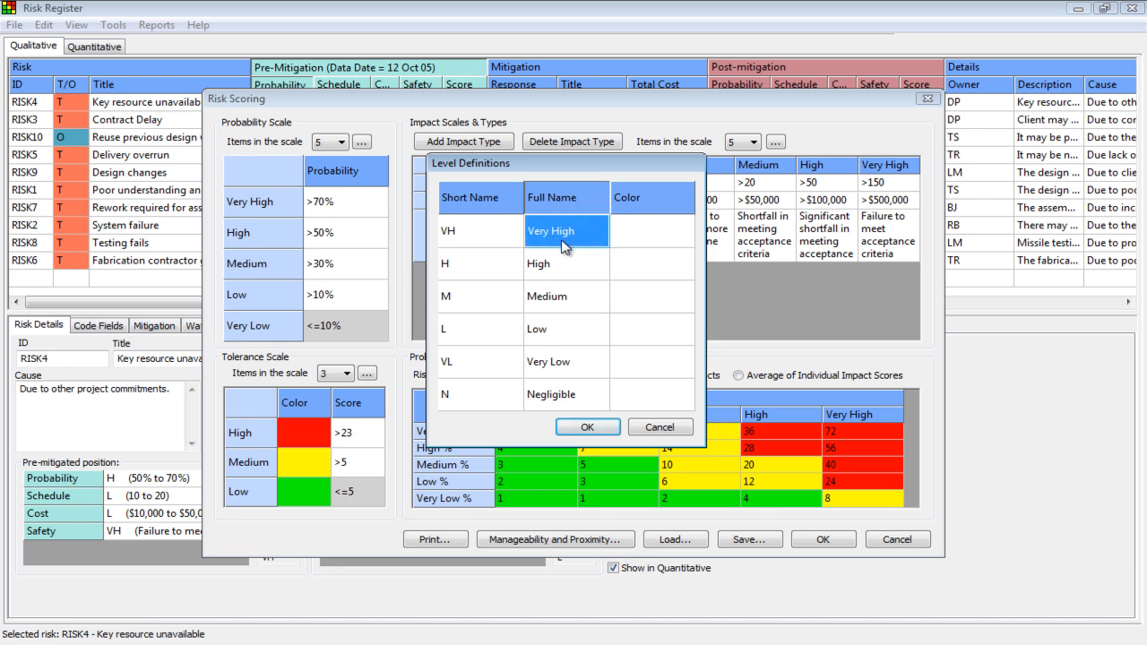
text(Extreme)
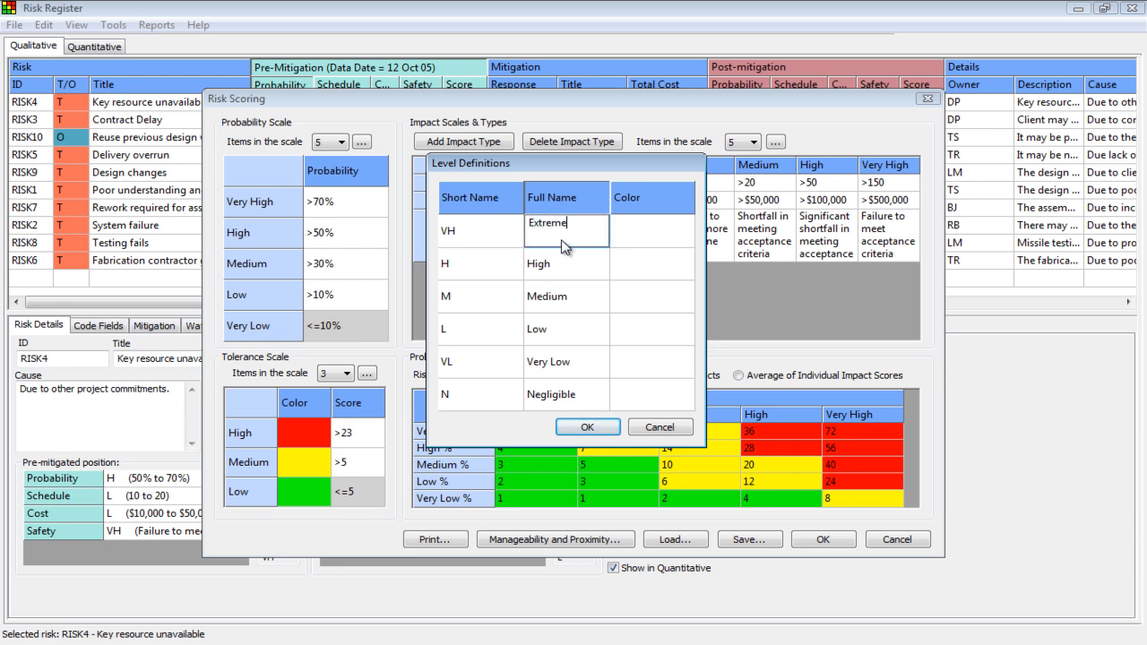
Step: Assign red to the VH level and accept the level definitions
click(671, 238)
click(670, 239)
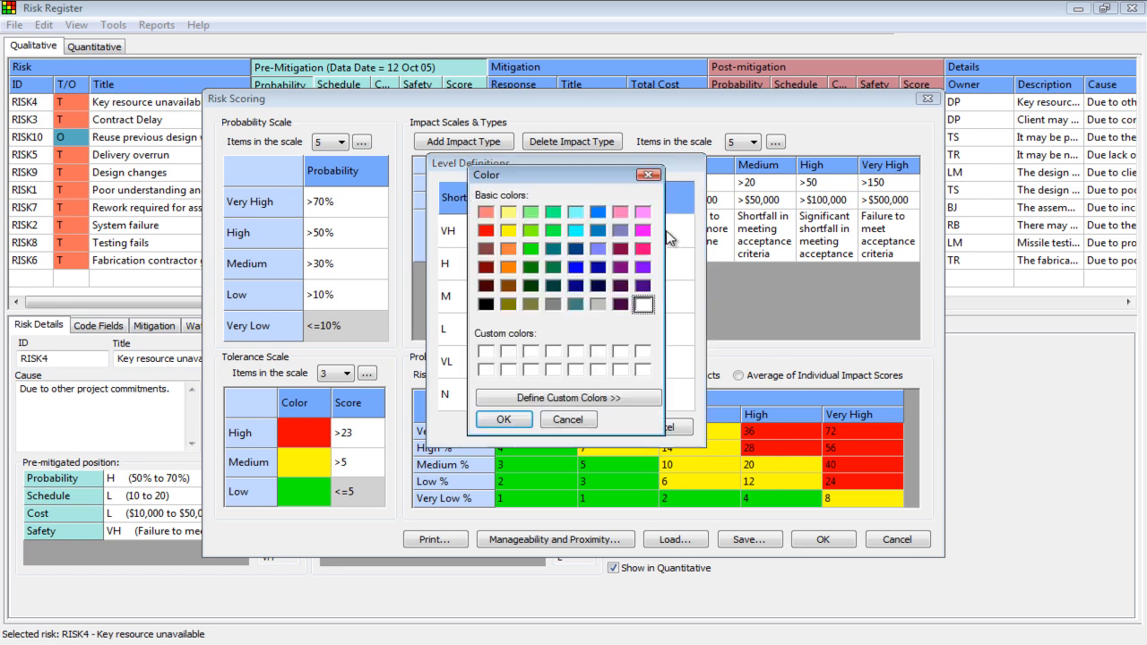
click(485, 230)
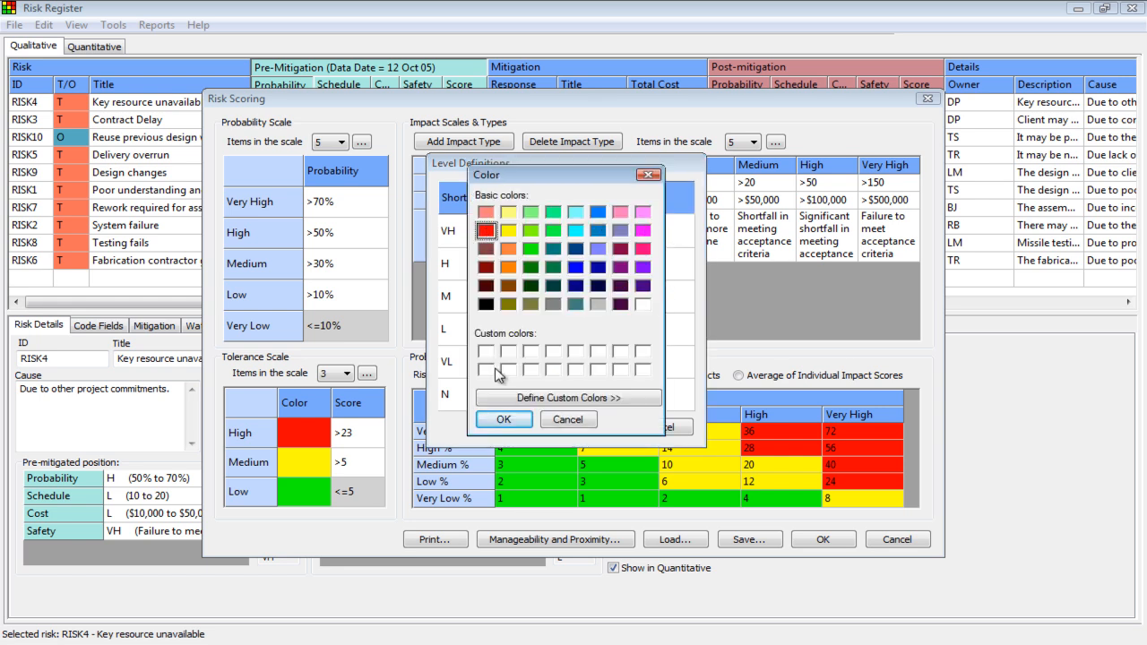
click(504, 420)
click(584, 424)
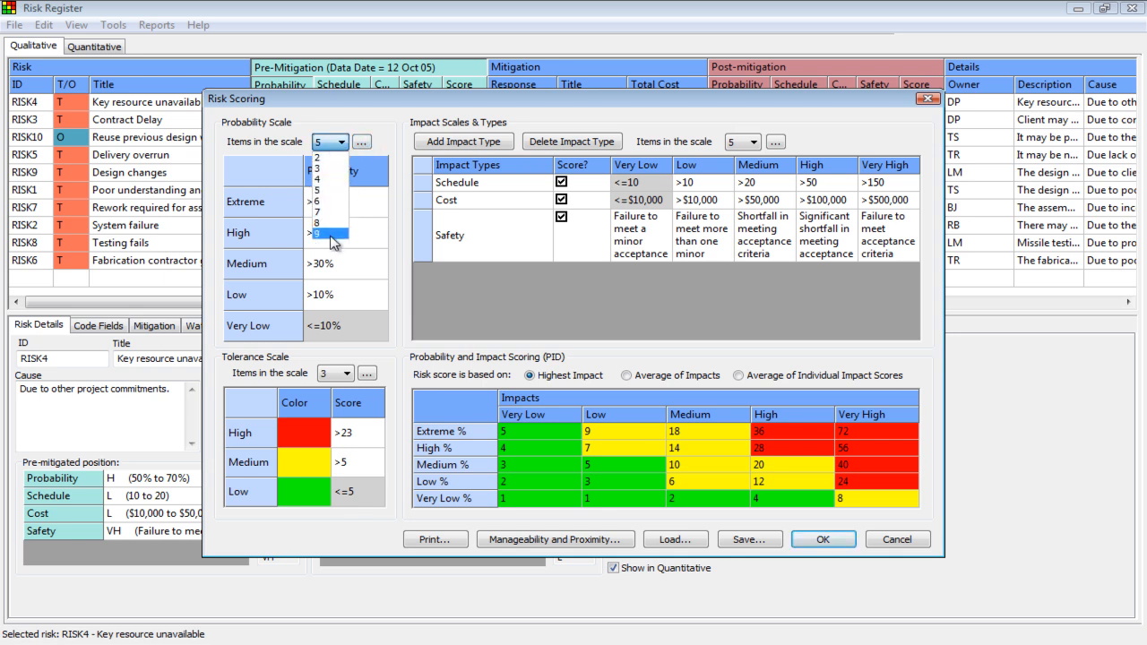
Step: Try a probability scale with 9 items, and return it to 5 items
click(333, 242)
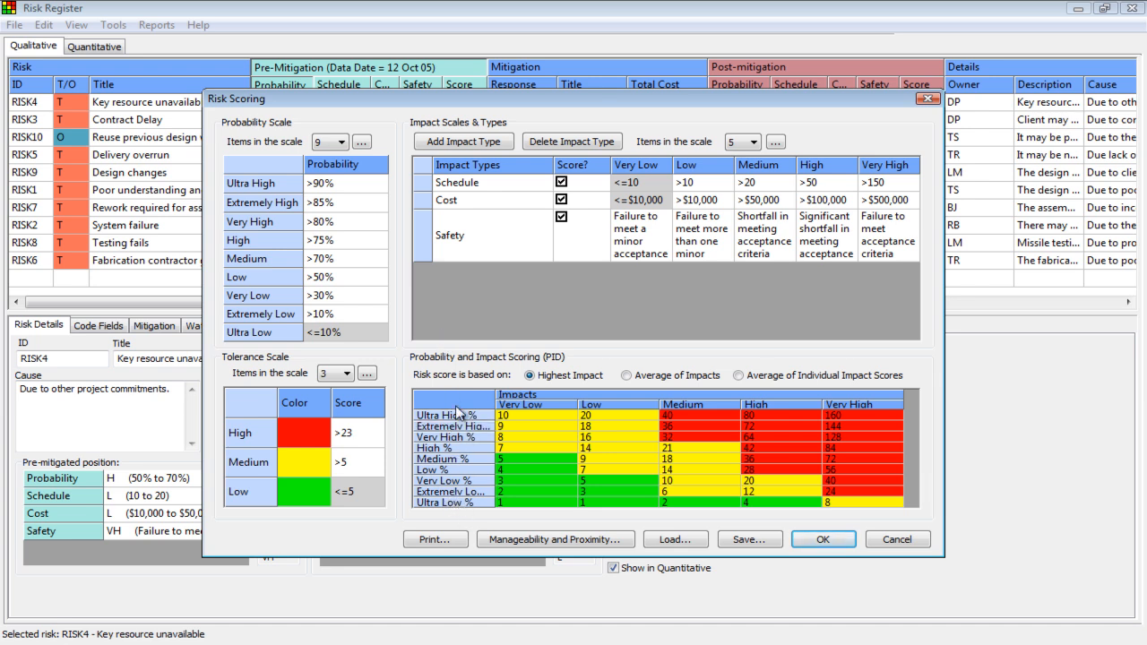
click(342, 142)
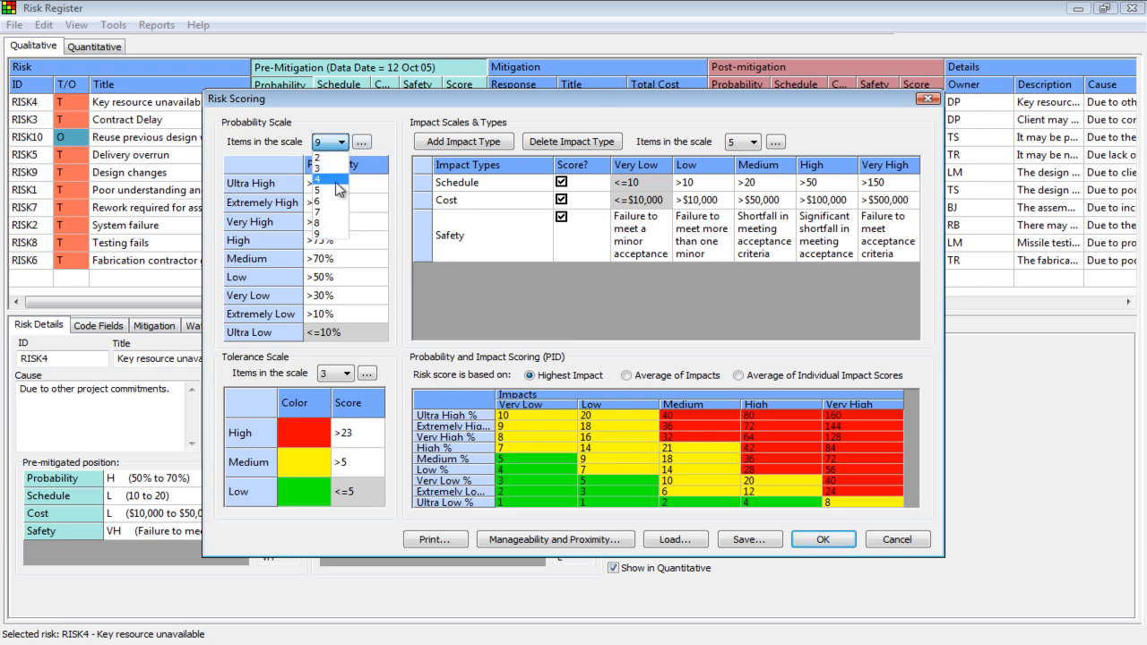
click(337, 190)
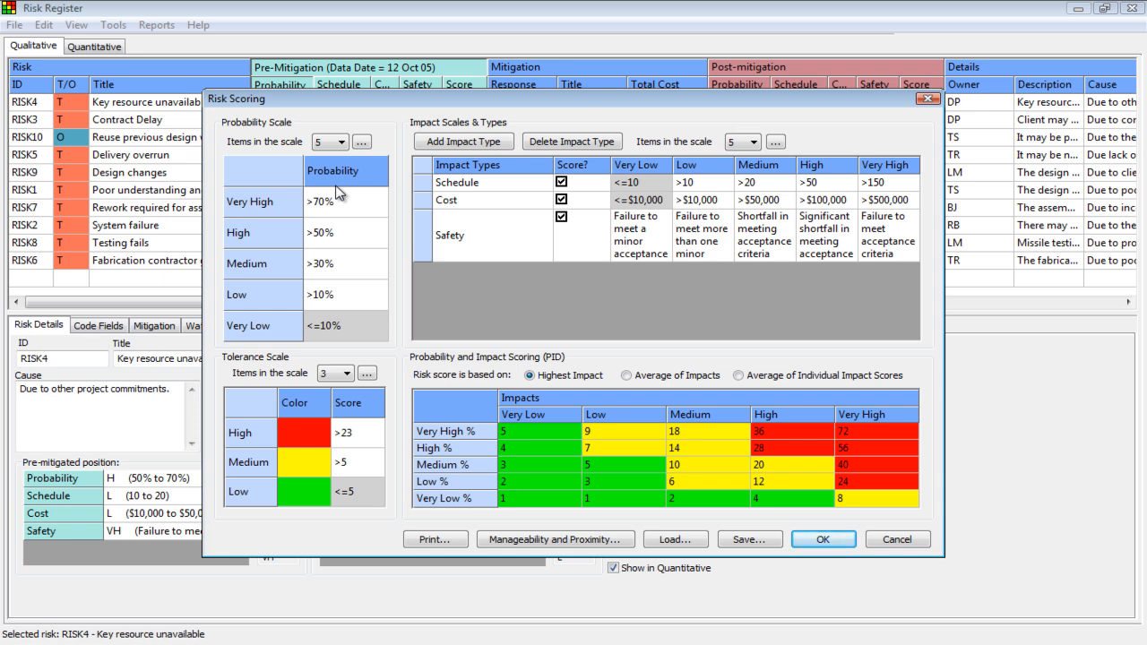
Step: Set the High level's threshold in the probability scale to 40%
click(342, 224)
click(344, 203)
click(350, 235)
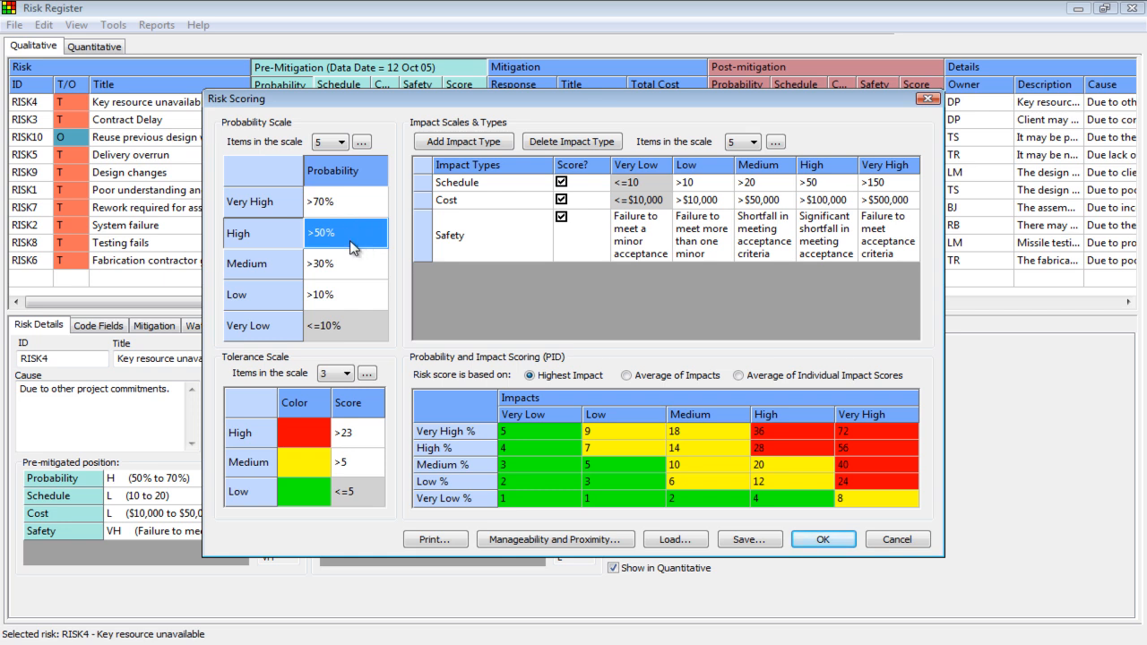
text(40)
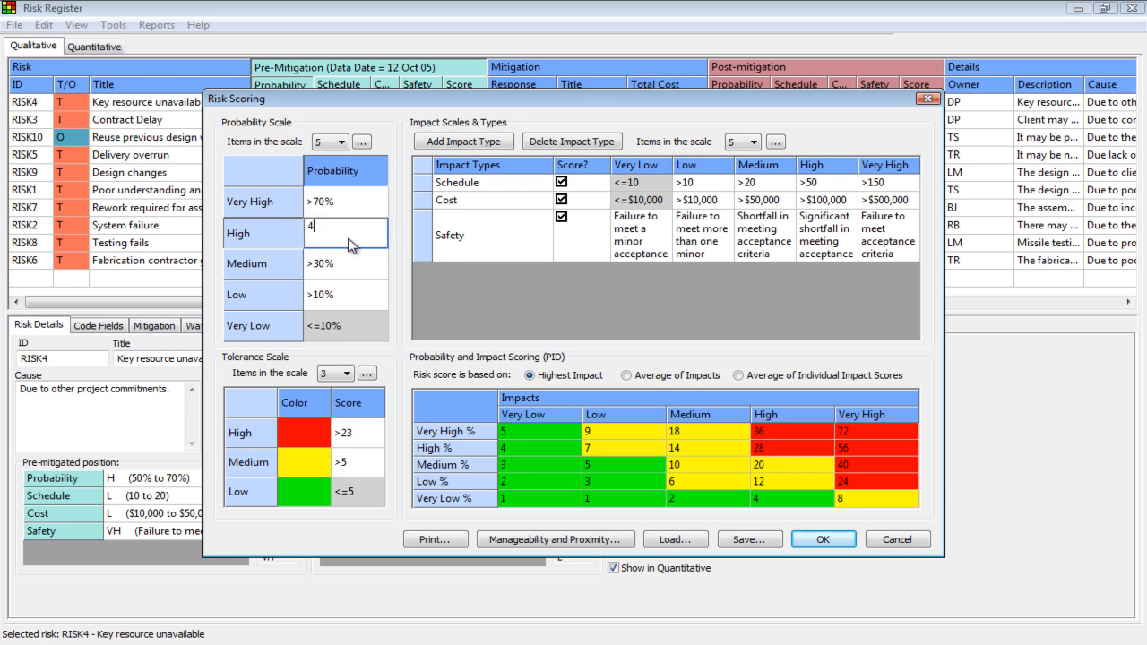
key(Return)
click(350, 238)
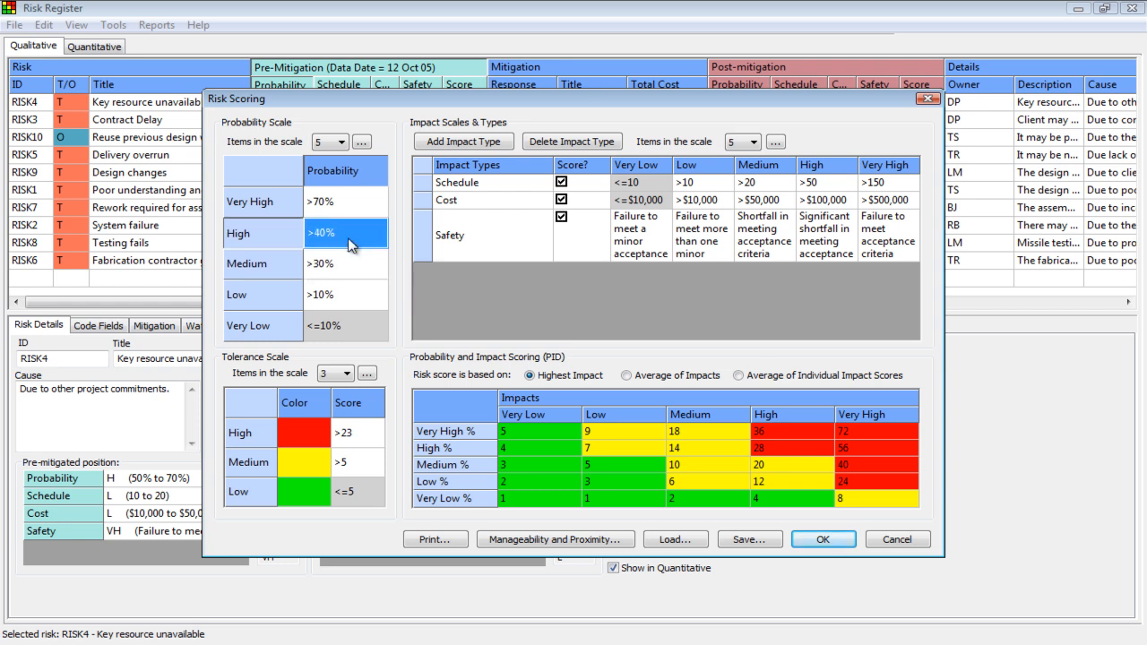
Step: Restore the High probability threshold to 50%
key(Up)
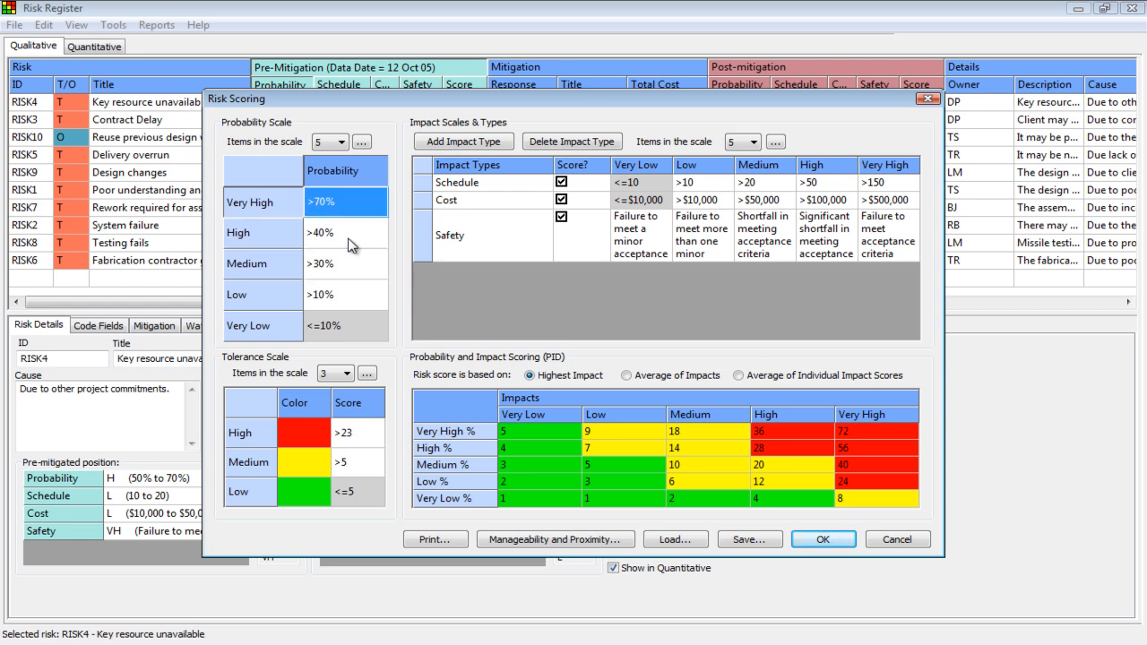
key(Down)
key(Up)
key(Down)
text(50)
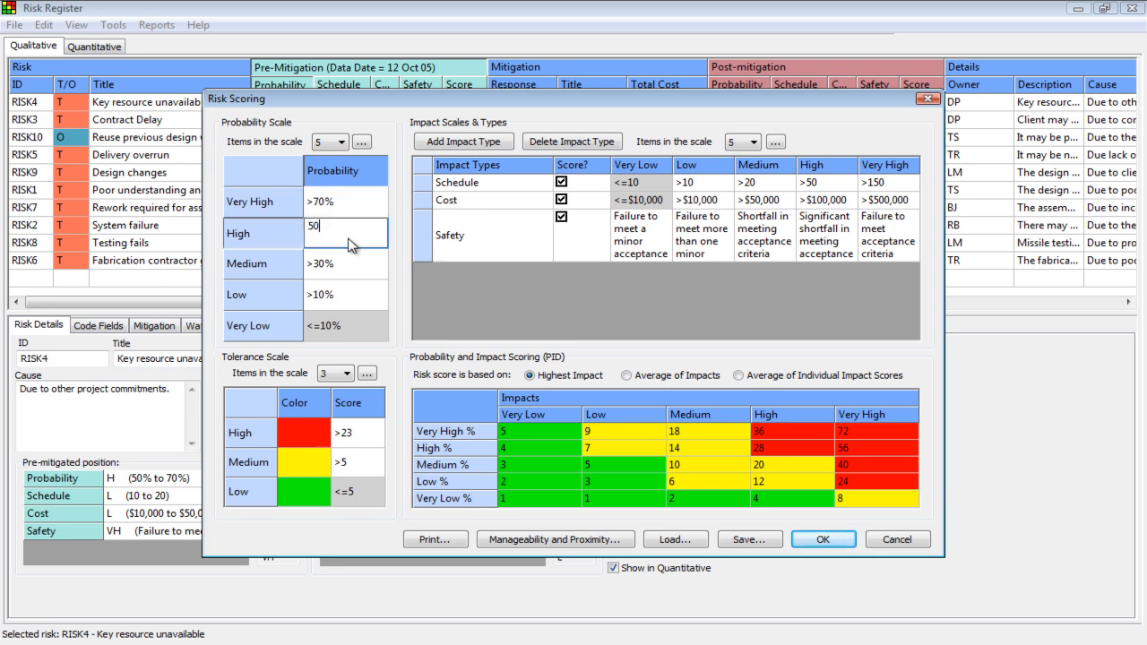
key(Return)
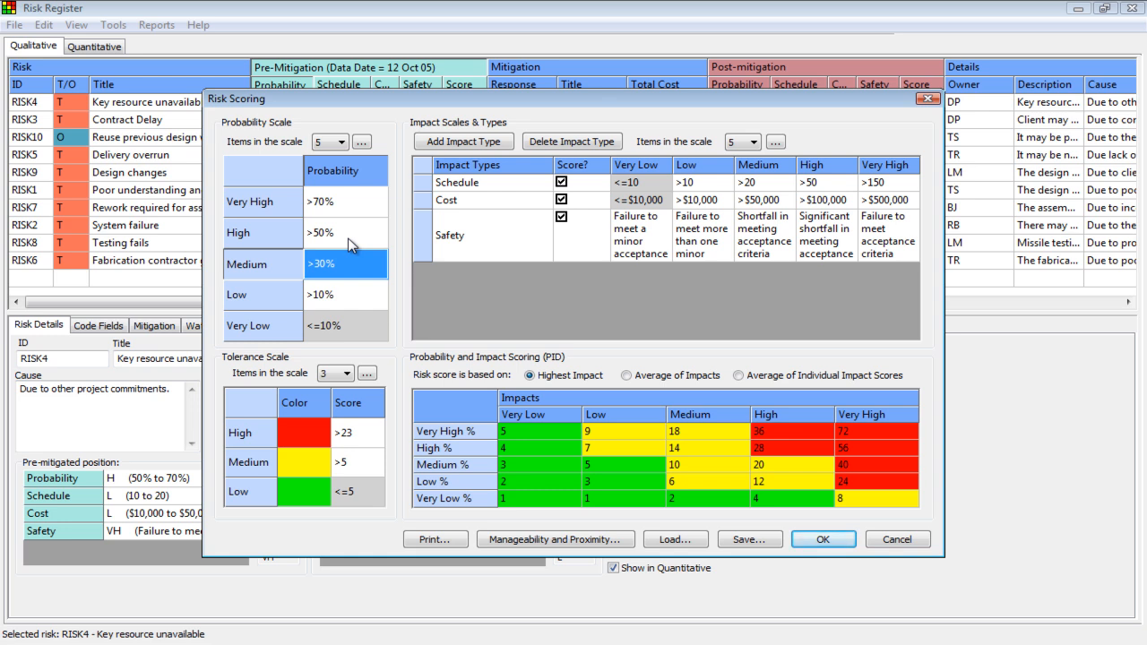
Step: Add a new impact type and name it Performance
click(484, 144)
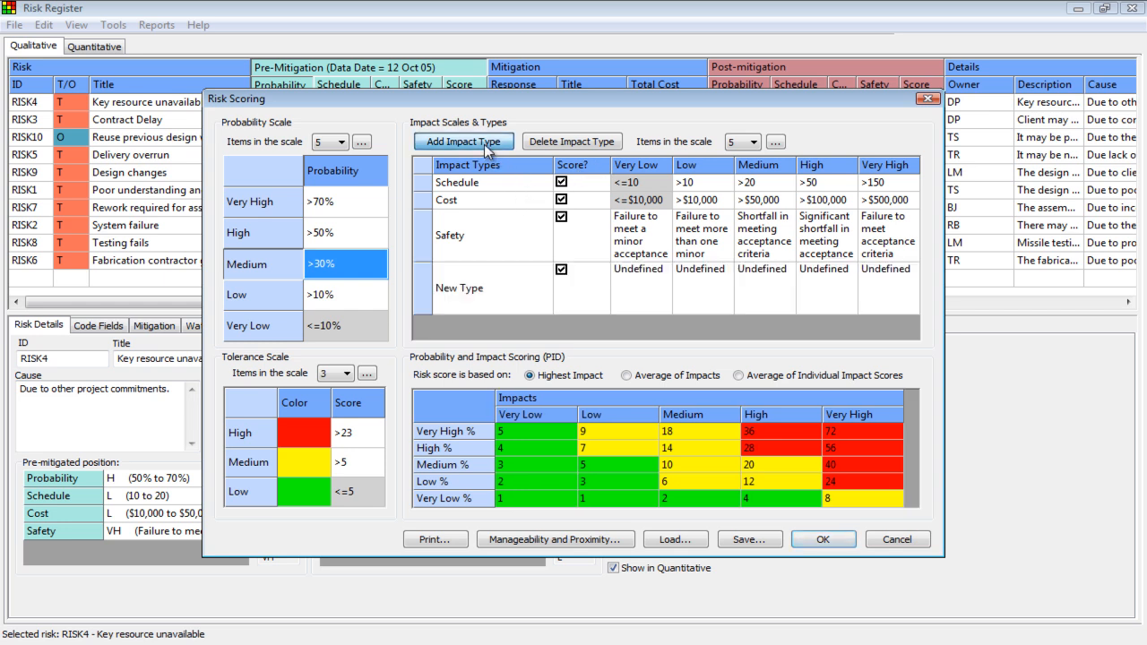
click(502, 284)
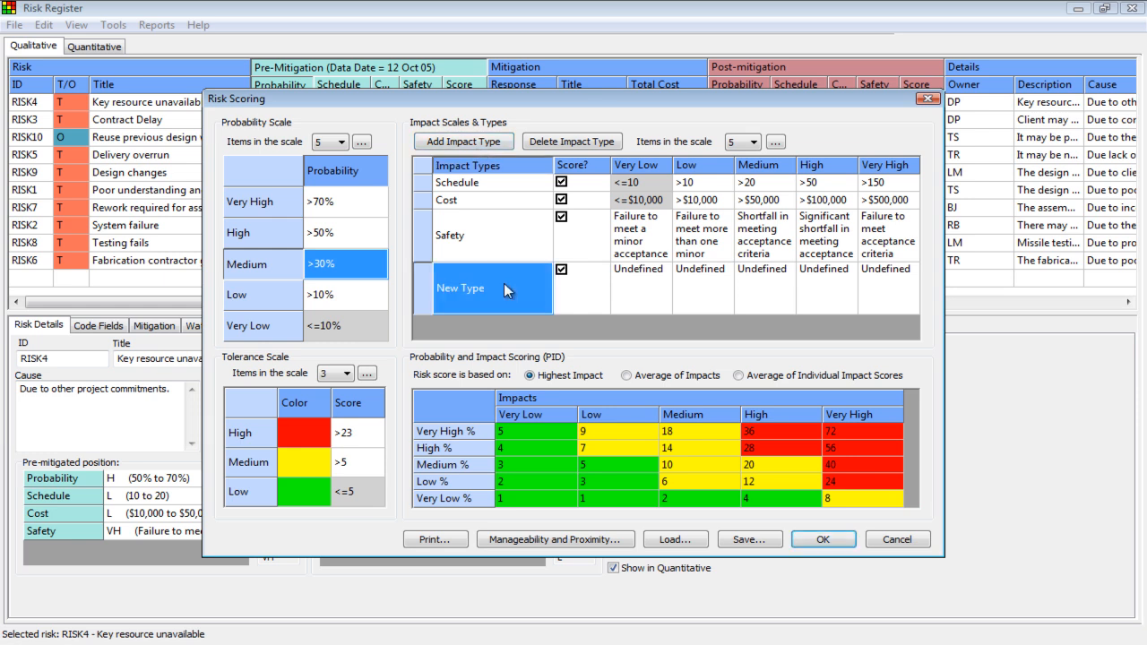
text(Performance)
key(Return)
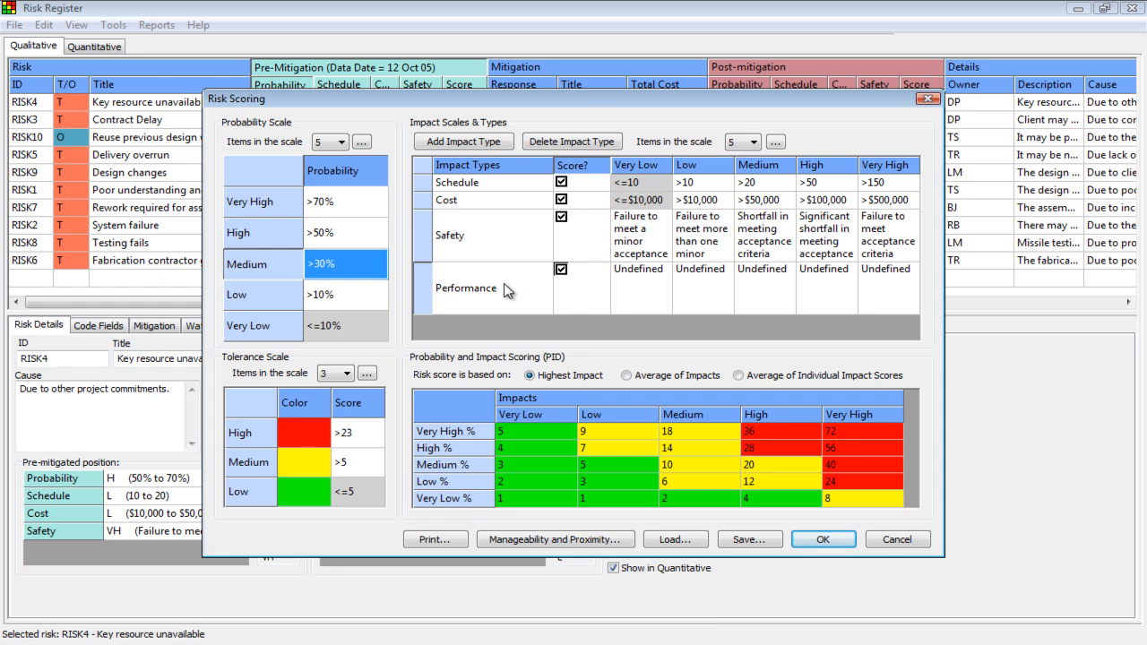
Step: Enter the placeholder text "hshfhsg" as the Very Low description of the Performance impact type
click(658, 284)
text(hshfhsg)
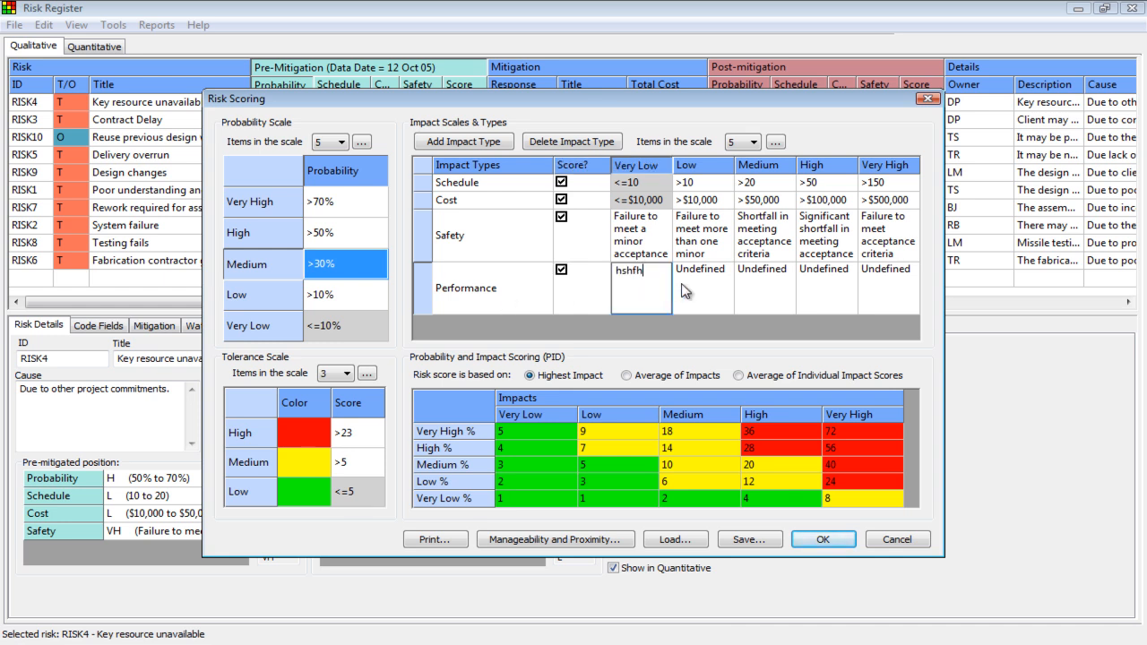
click(696, 286)
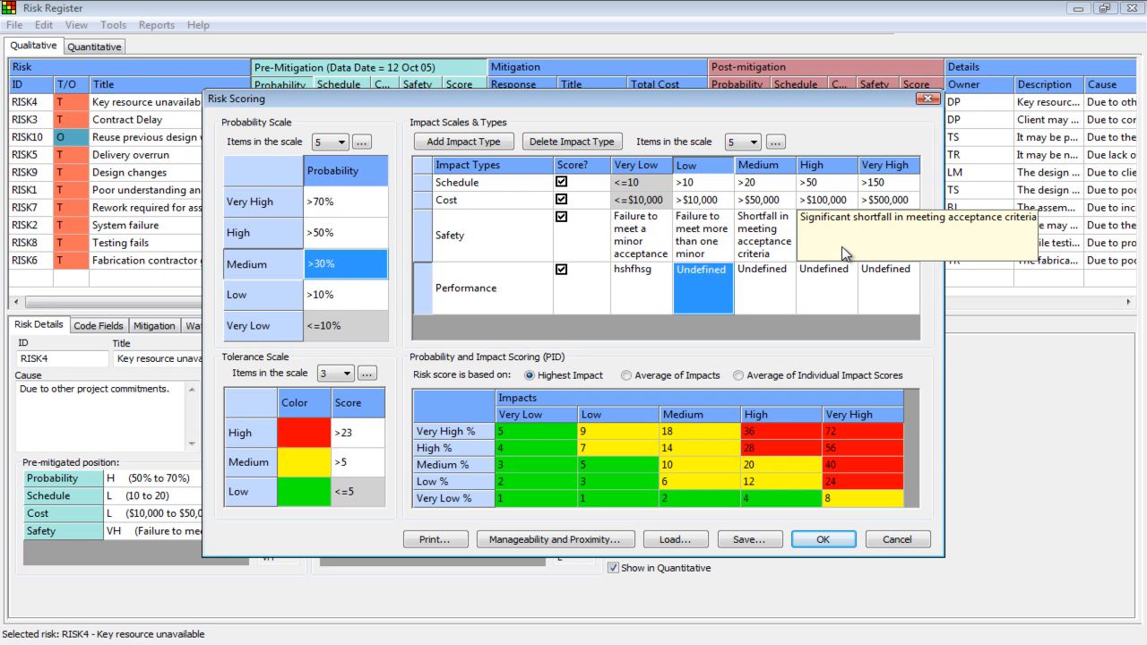
click(769, 274)
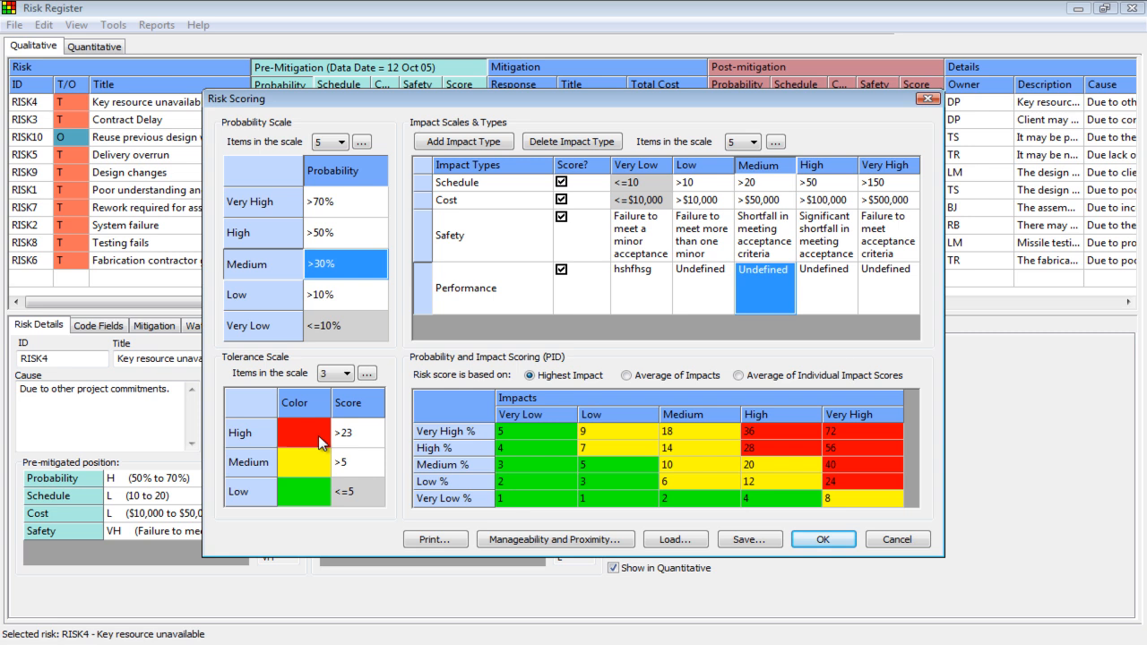
Step: Set the Medium level's score threshold in the tolerance scale to 8
click(353, 473)
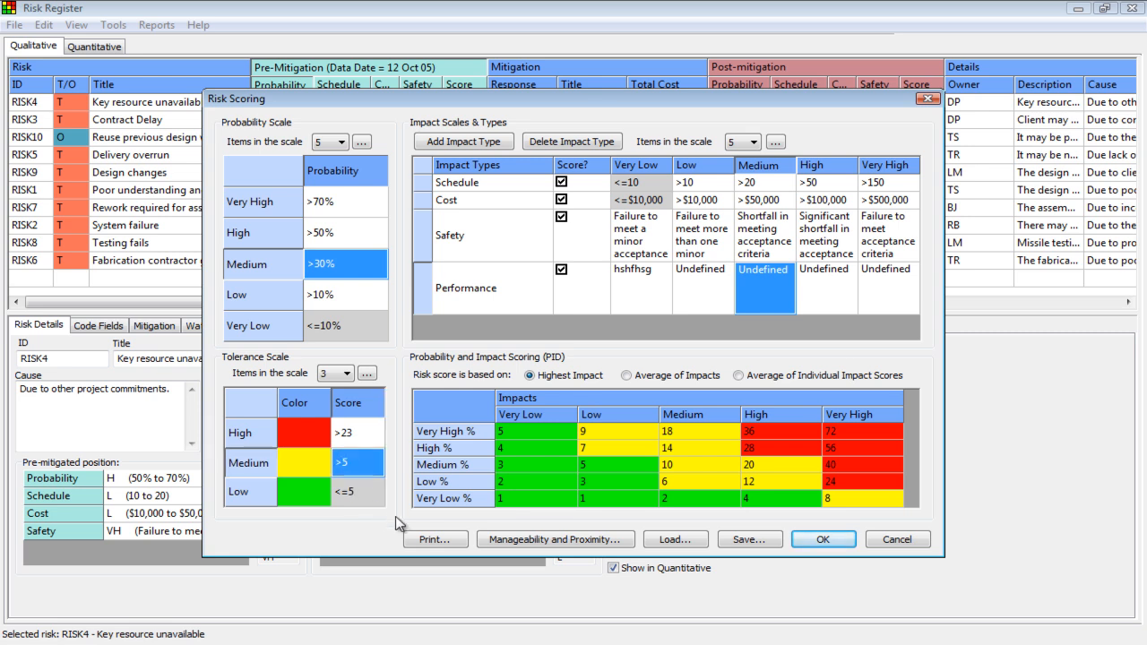
text(8)
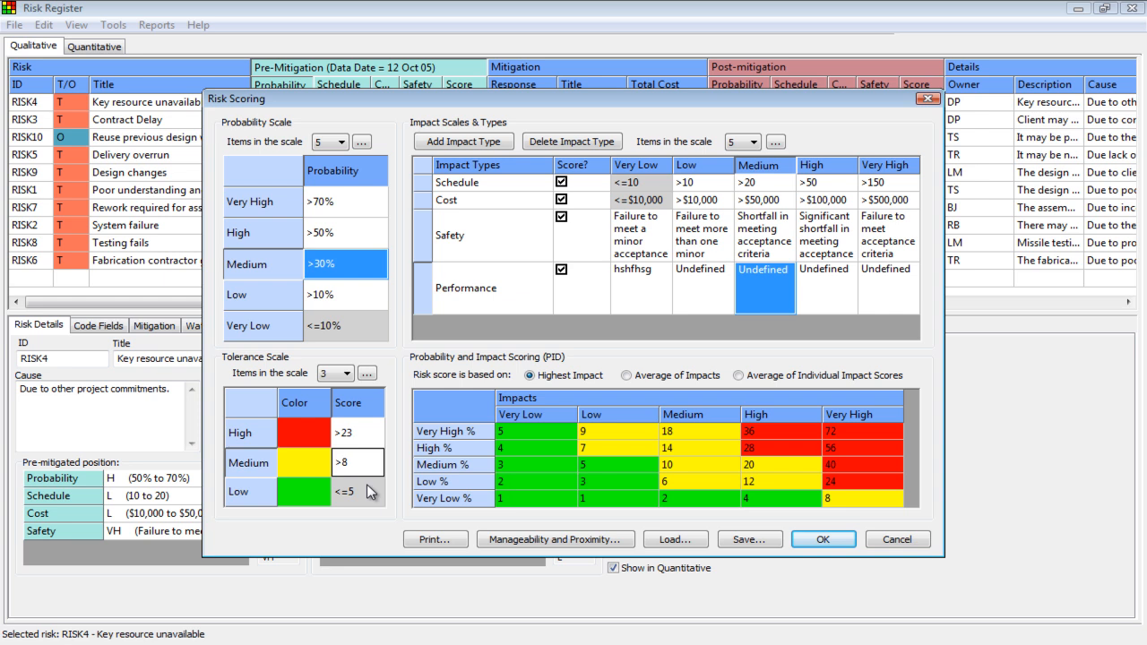
key(Return)
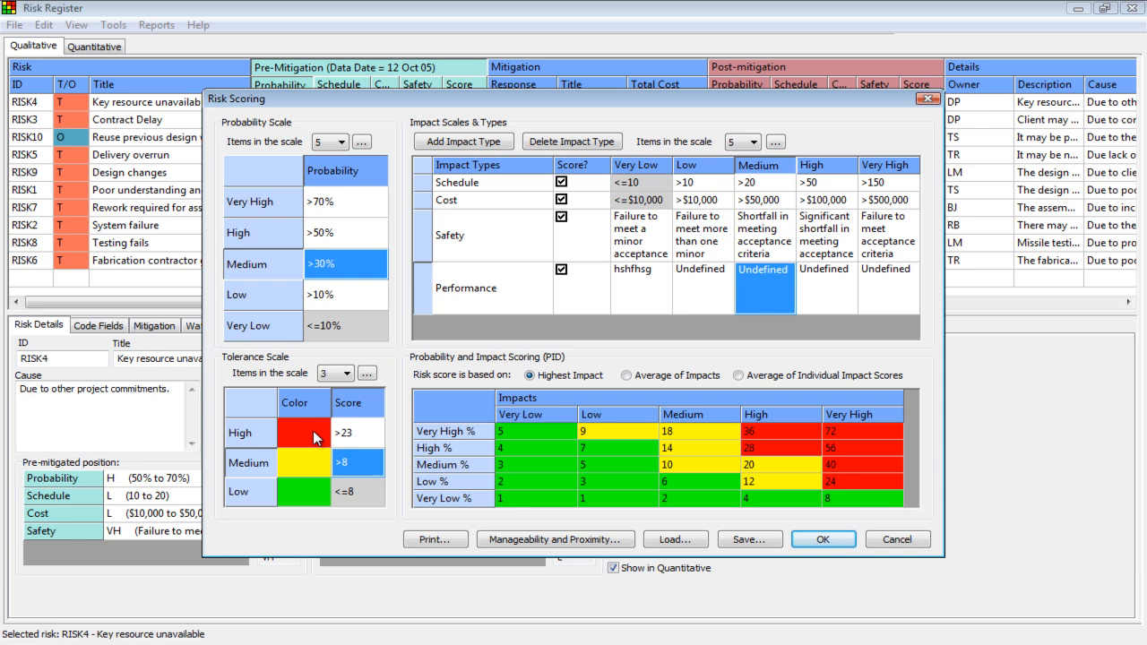
Step: Try the tolerance scale with 4 and 5 levels, and return it to 3 levels
click(344, 373)
click(344, 410)
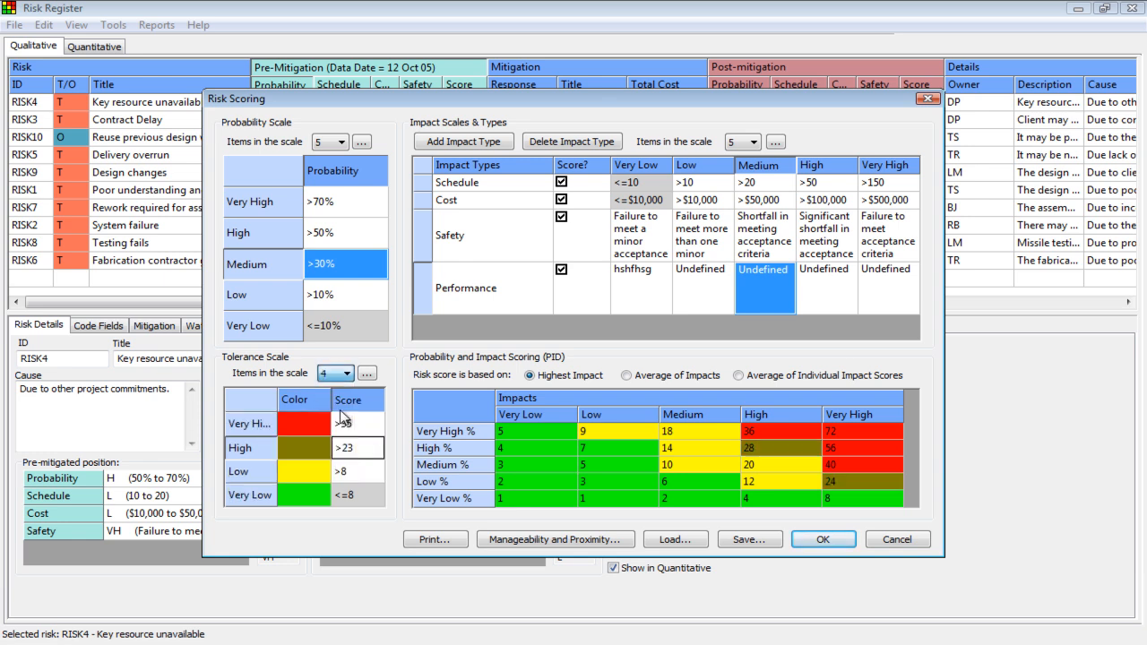
click(311, 461)
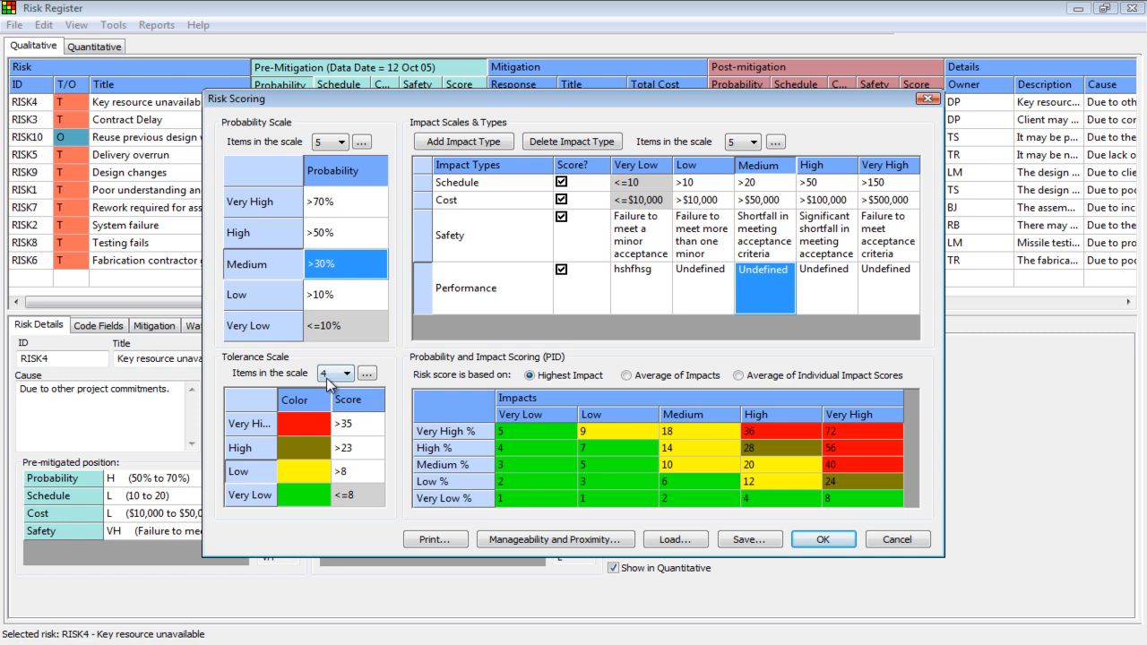
click(328, 376)
click(333, 422)
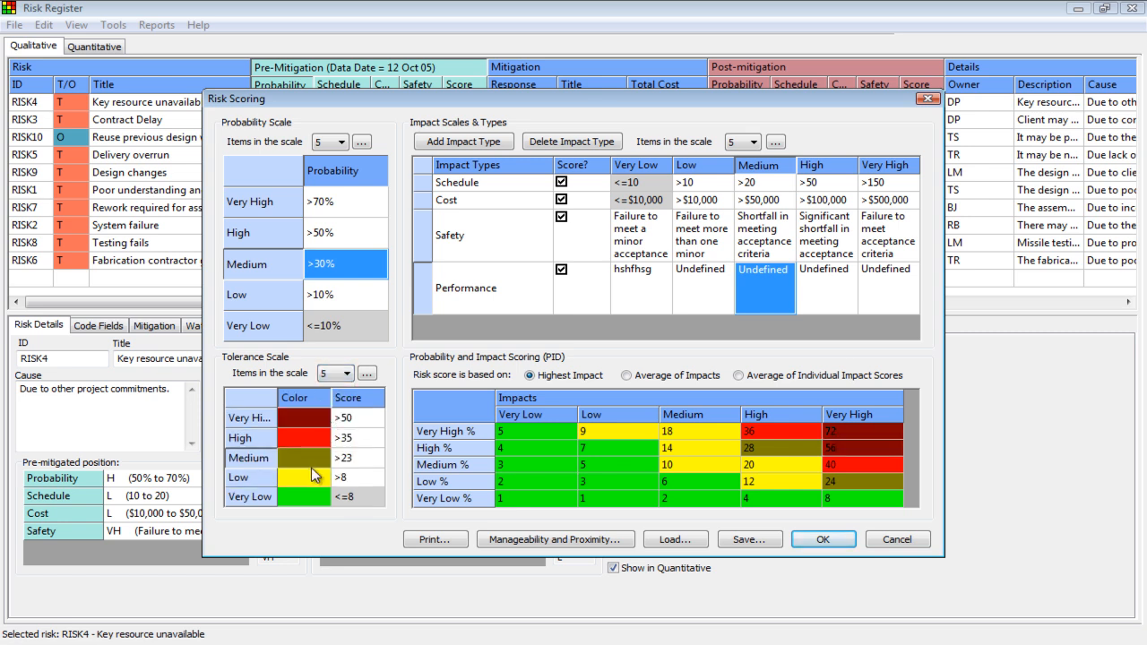
click(329, 376)
click(328, 400)
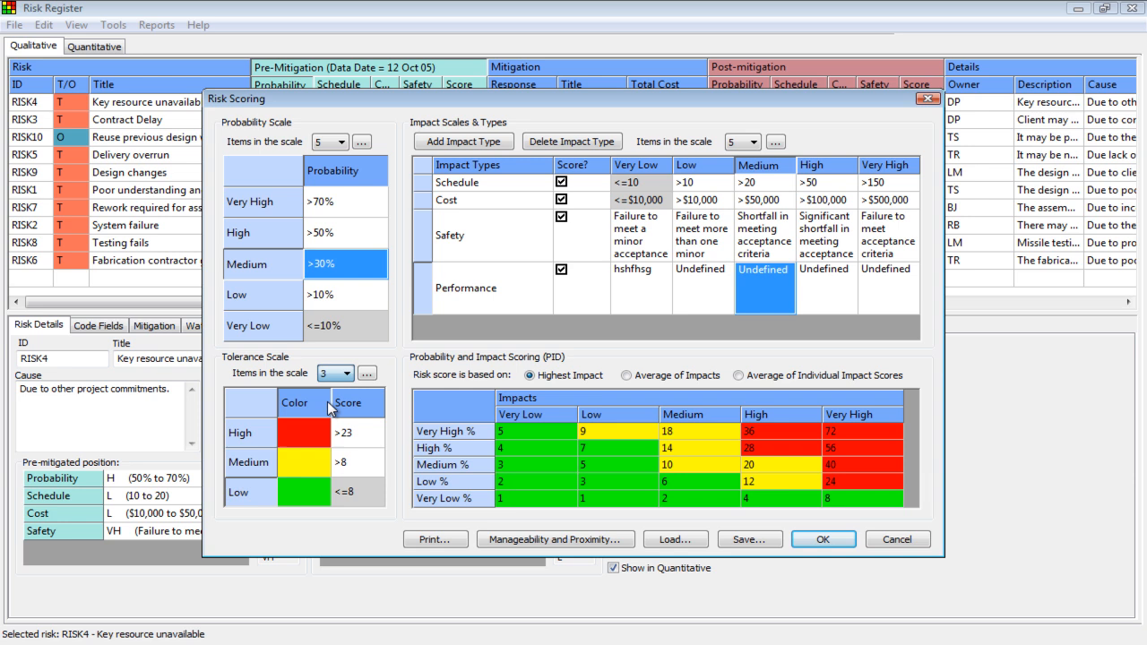
Step: Set the Medium level's score threshold in the tolerance scale to 6
click(358, 464)
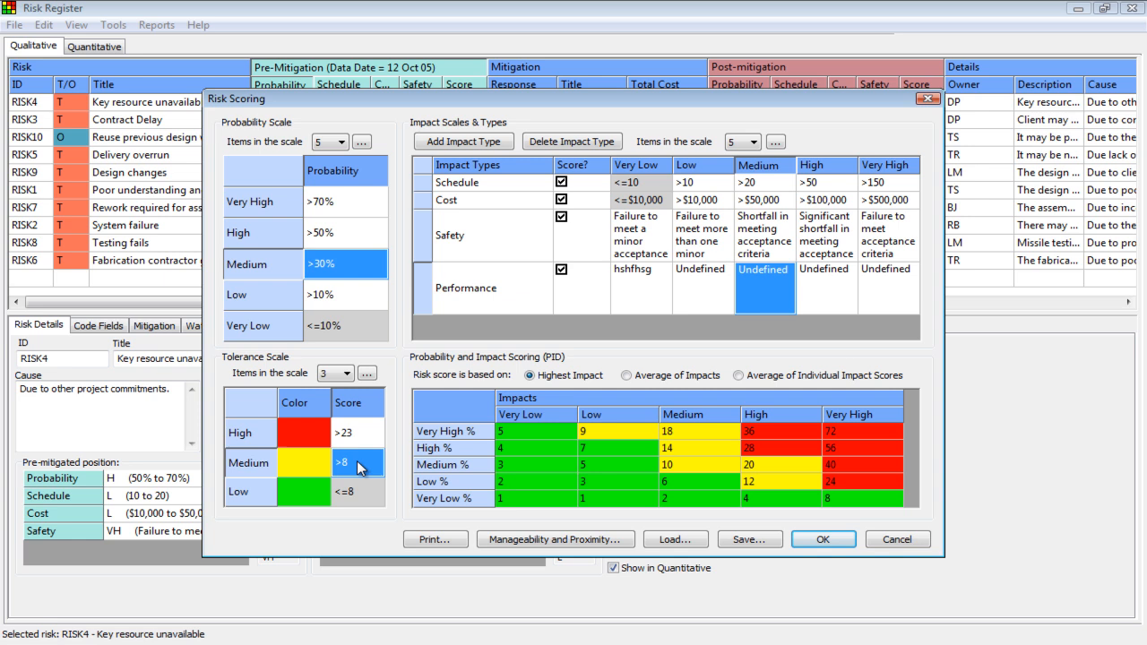
text(>6)
click(361, 493)
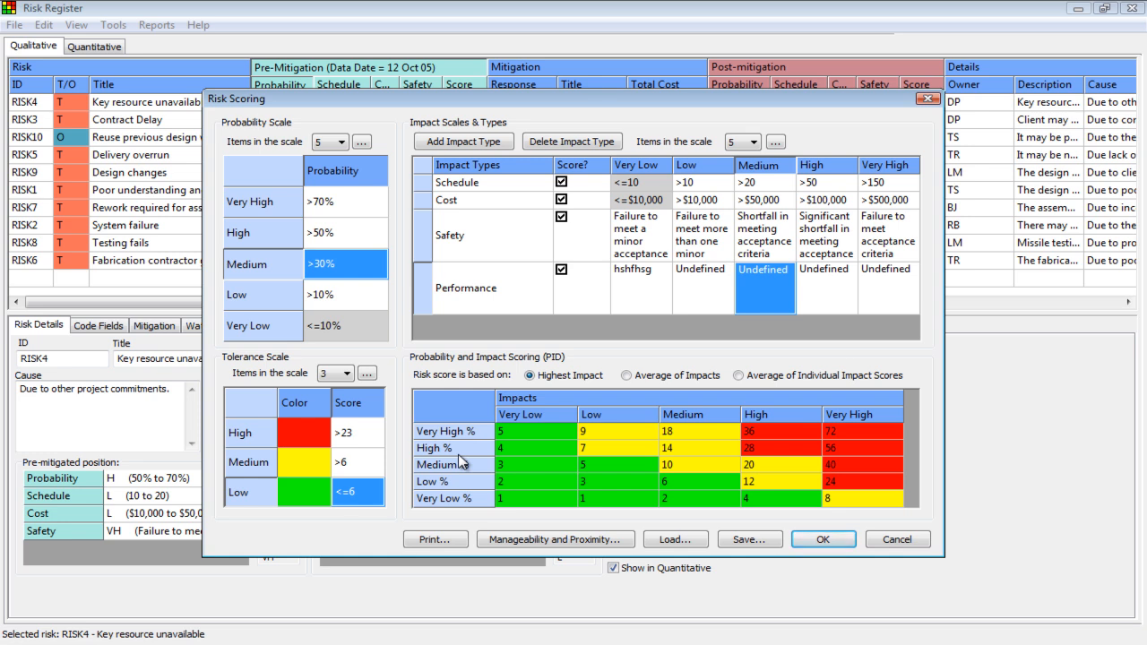
Step: Set the tolerance scale's score thresholds to 2 for Medium and 3 for High
click(363, 466)
text(2)
click(363, 435)
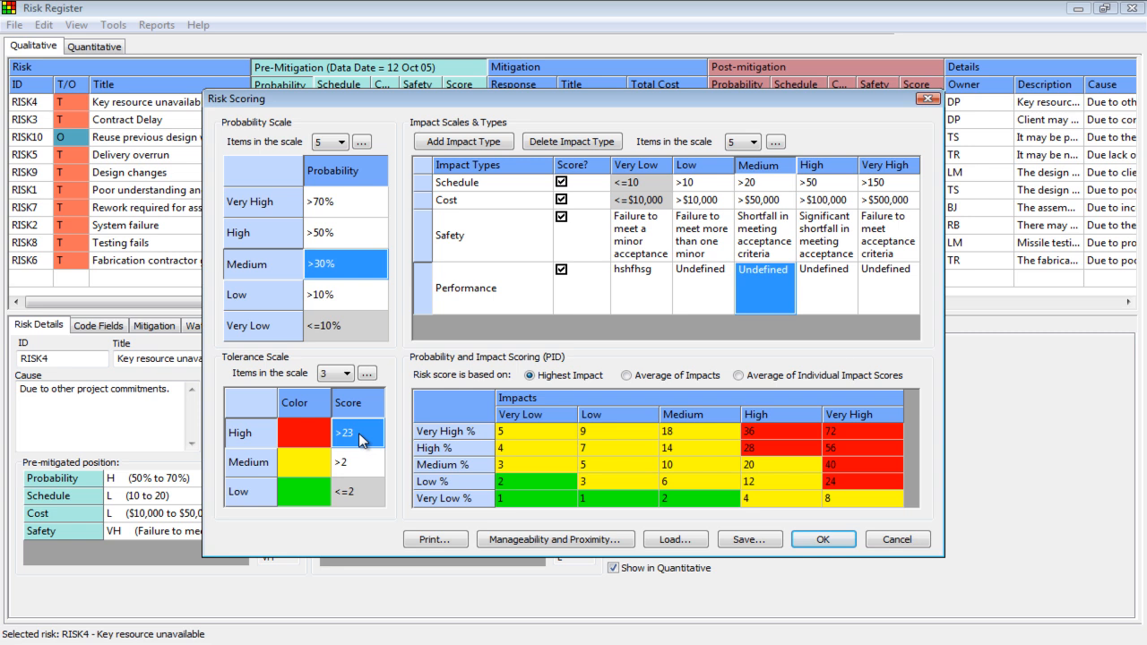
text(3)
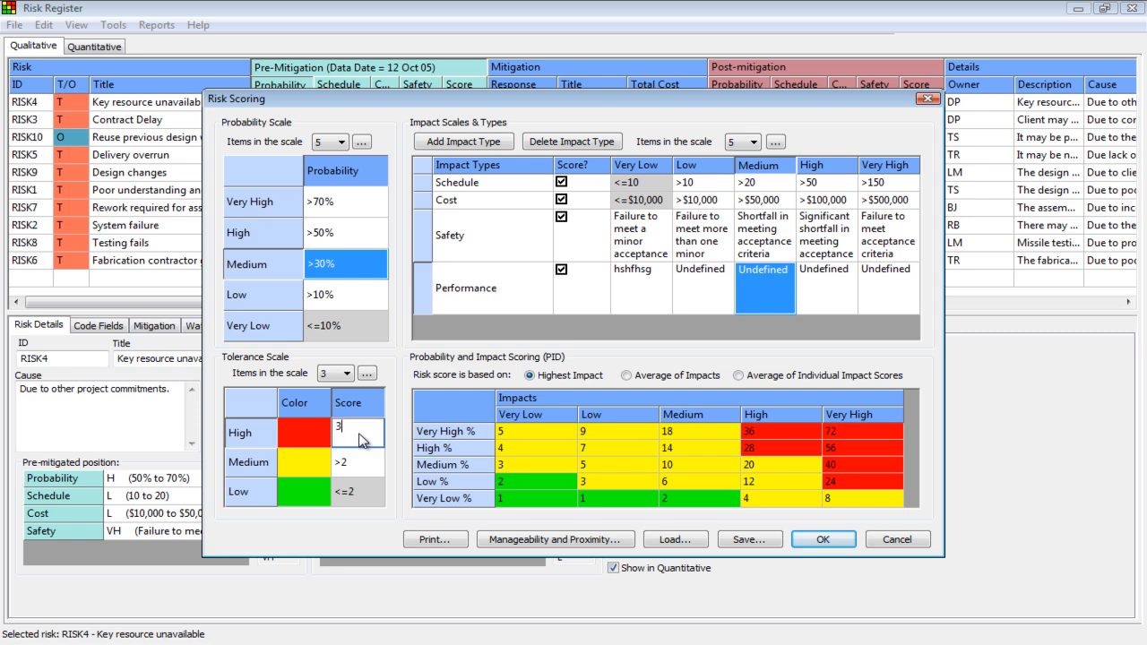
click(536, 480)
key(Right)
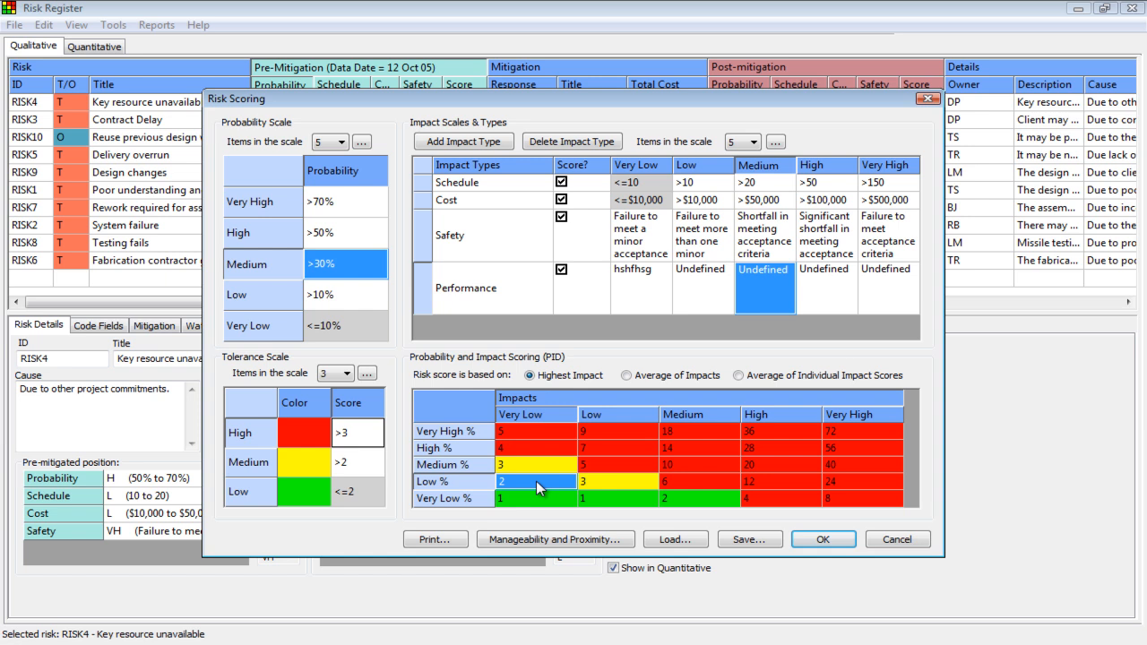
key(Left)
key(Right)
key(Left)
Step: Set the Medium level's score threshold in the tolerance scale to 1
click(332, 462)
text(1)
click(543, 500)
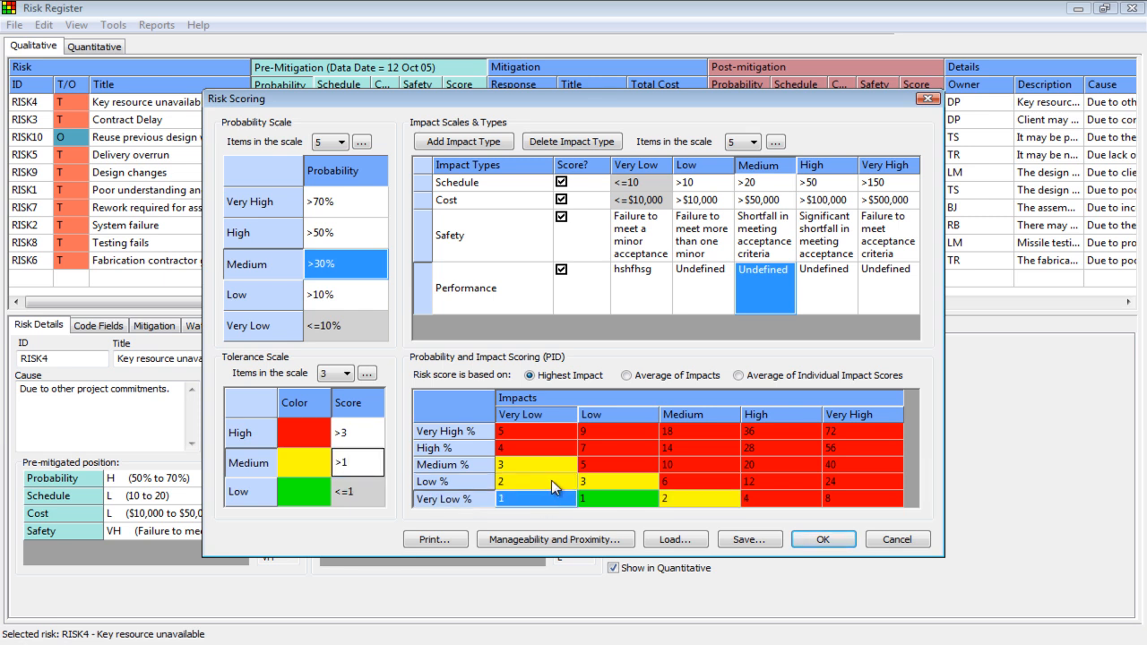
Step: Enter score 1 for Medium impact at Very Low %, Very Low to Medium impacts at Low %, and Very Low impact at Medium %
click(699, 500)
text(1)
key(Up)
text(1)
key(Left)
text(1)
key(Left)
key(Up)
text(1)
key(Down)
text(1)
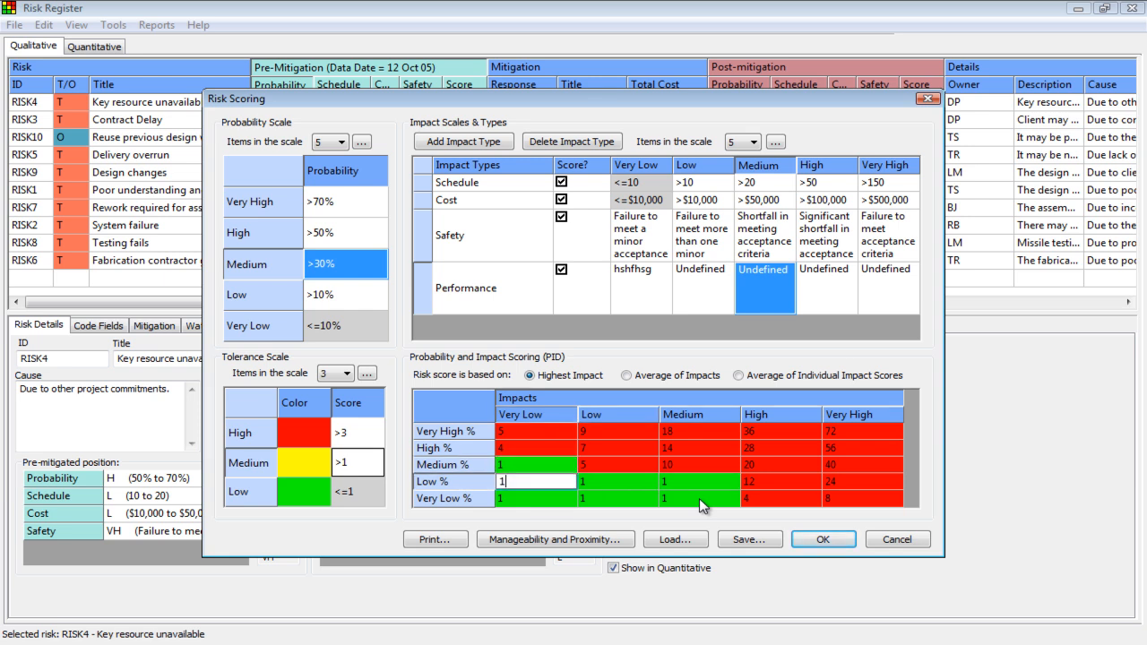
Step: Enter score 2 for Very Low to High impacts at High % and for Low to High impacts at Medium %
key(Up)
key(Up)
text(2)
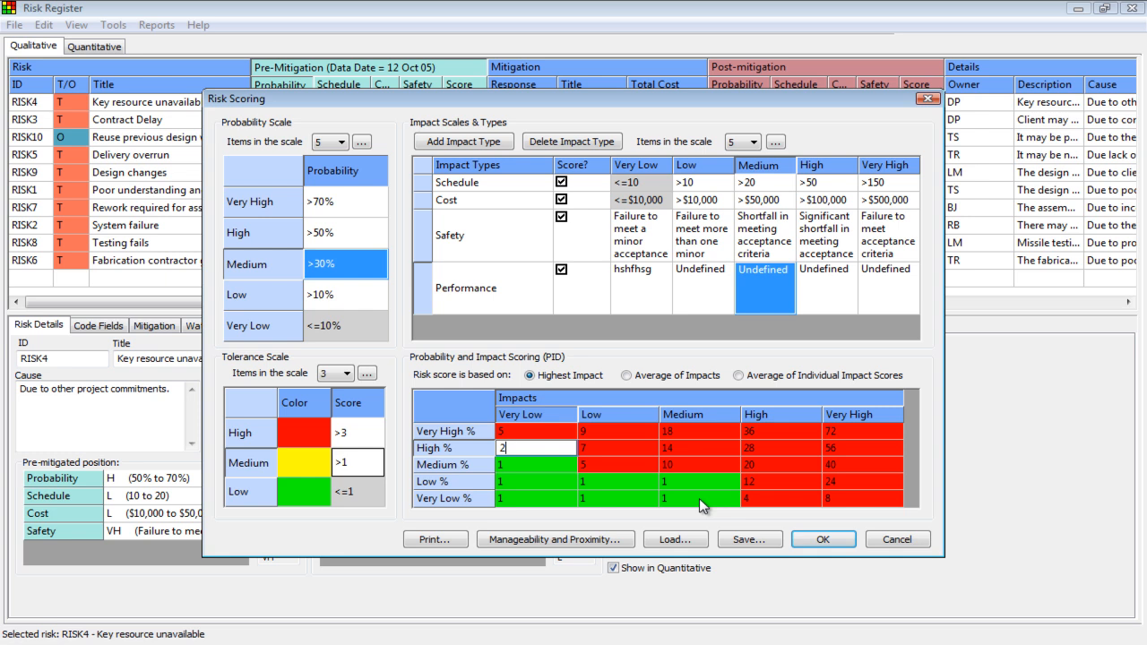
key(Right)
text(2)
key(Down)
text(2)
key(Right)
text(2)
key(Up)
text(22)
key(Down)
text(2)
Step: Enter score 2 for High impact at Low % and for High and Very High impacts at Very Low %
key(Down)
text(2)
key(Right)
key(Left)
key(Down)
text(2)
key(Right)
key(Left)
key(Left)
key(Left)
key(Right)
key(Right)
key(Right)
text(2)
Step: In the matrix's Very High % row, set the Very Low impact score to 2 and the Low and Medium impact scores to 3
key(Up)
key(Left)
key(Left)
key(Left)
key(Left)
key(Up)
key(Up)
key(Up)
text(2)
key(Right)
text(3)
key(Right)
text(3)
key(Left)
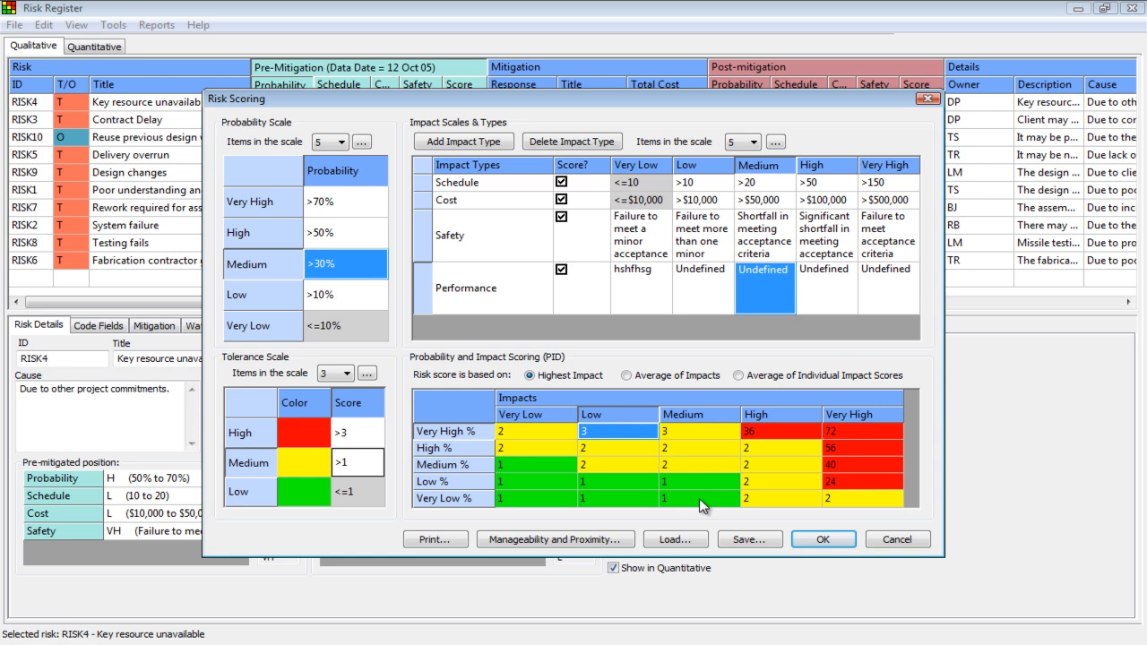
Step: Set the High level's score threshold in the tolerance scale to 2
click(362, 430)
text(2)
key(Down)
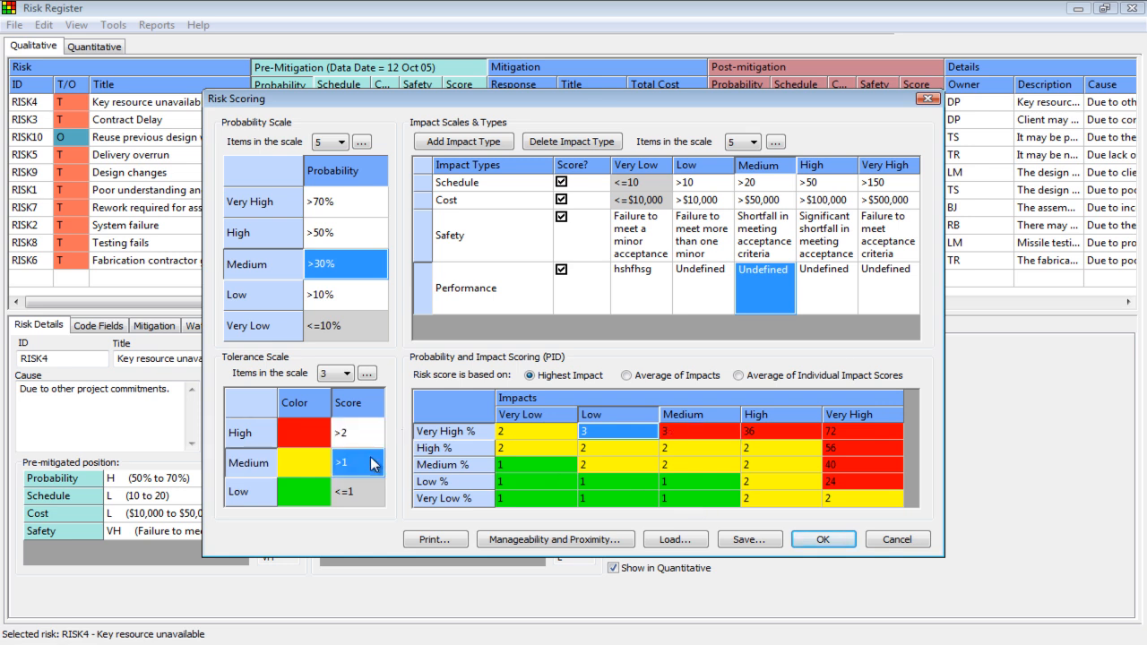
Step: Enter score 3 for High impact at Very High % and for Very High impact from Very High % down to Low %
click(705, 431)
click(763, 430)
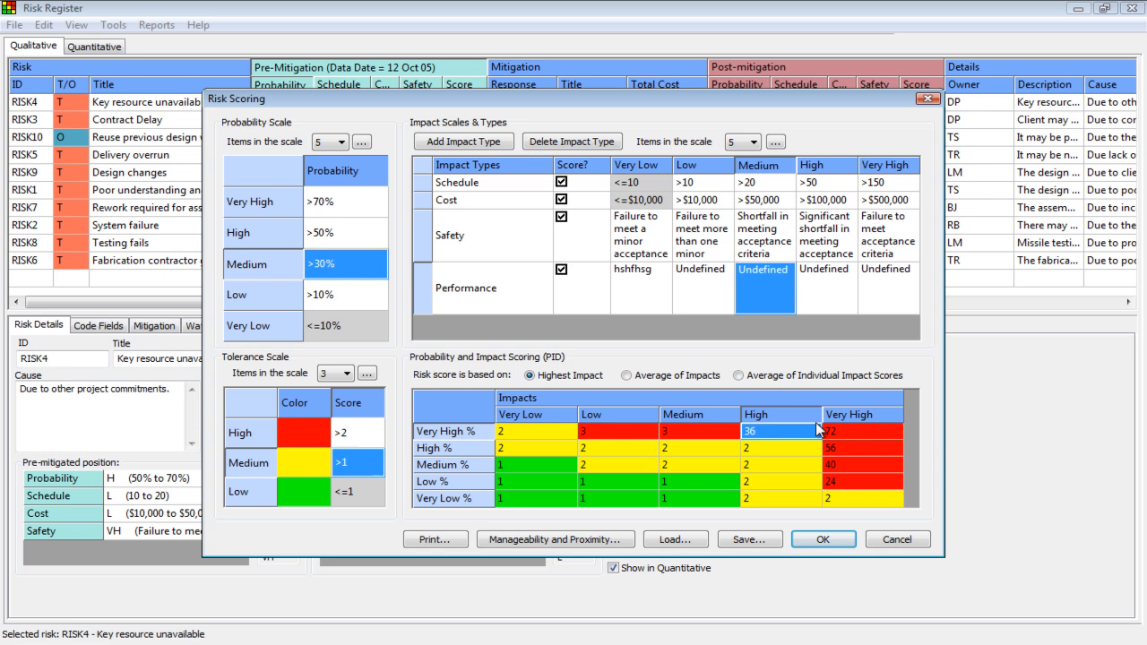
text(3)
key(Tab)
text(3)
key(Down)
text(3)
key(Down)
text(3)
Step: Enter score 3 for High impact in the matrix's High % and Medium % rows
key(Down)
text(3)
key(Up)
key(Up)
key(Left)
text(3)
key(Down)
text(3)
key(Right)
key(Down)
key(Down)
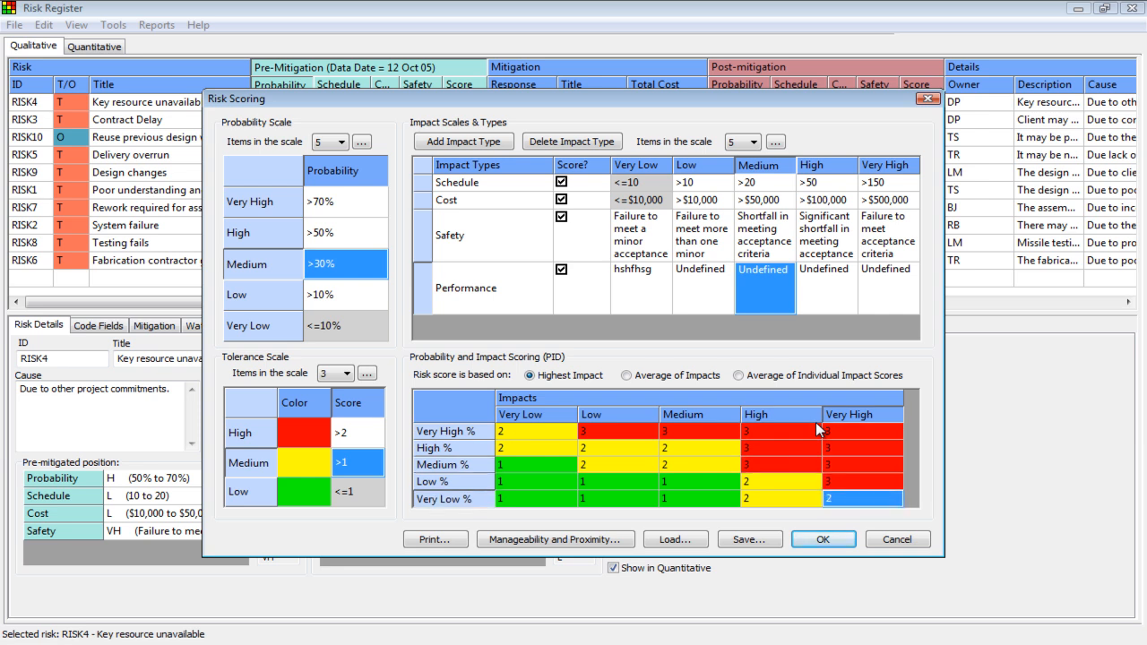
Step: Review the scores and colour bands across the probability-impact matrix, from the Very Low % row to the Very High % row
key(Left)
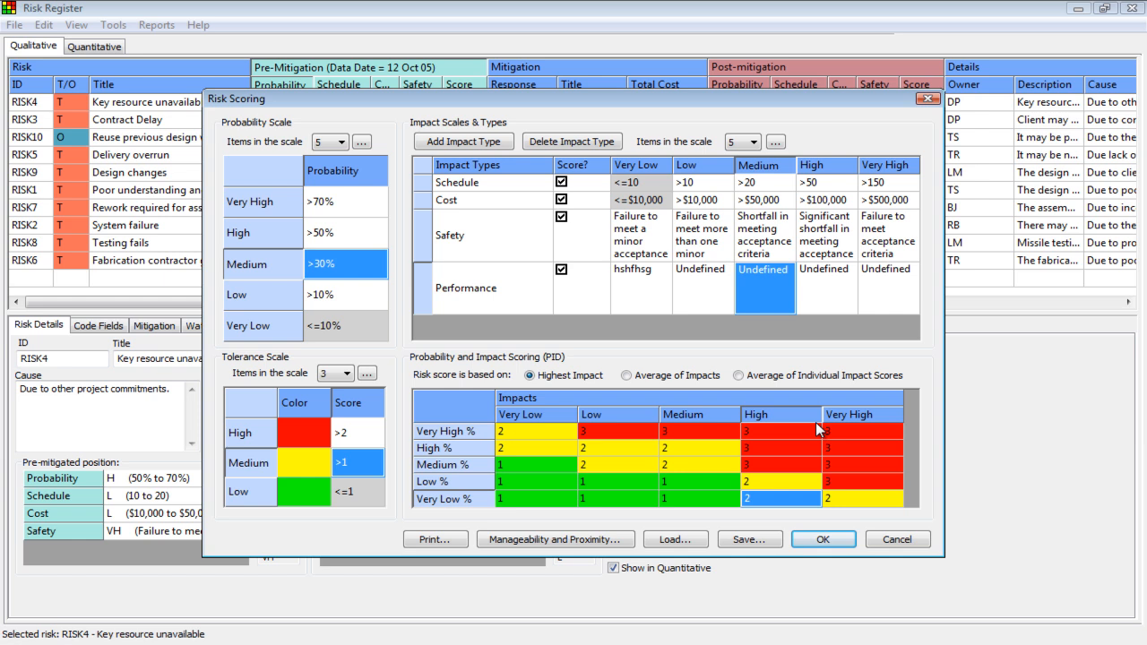
key(Left)
key(Left)
key(Left)
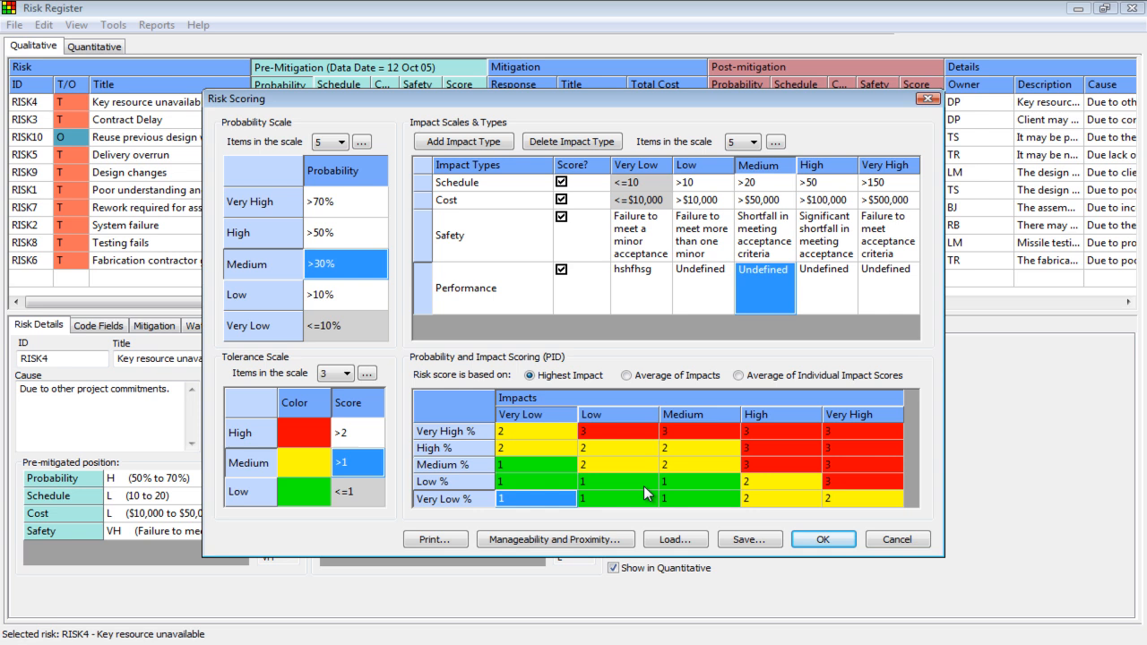
click(653, 432)
click(690, 436)
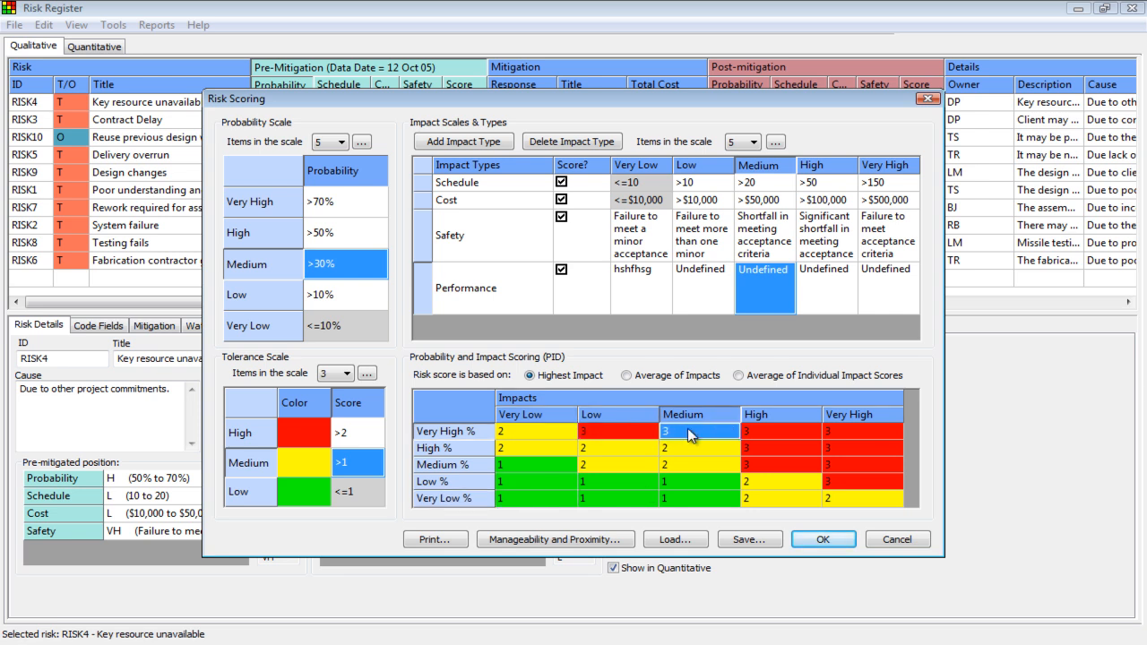
click(785, 430)
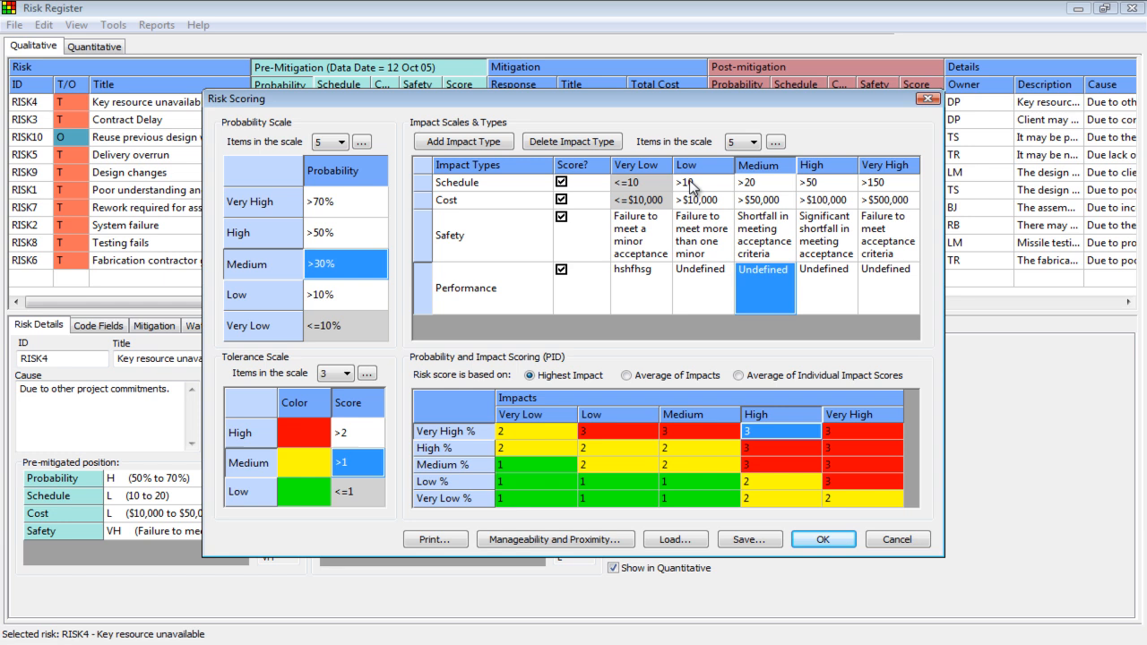
click(683, 475)
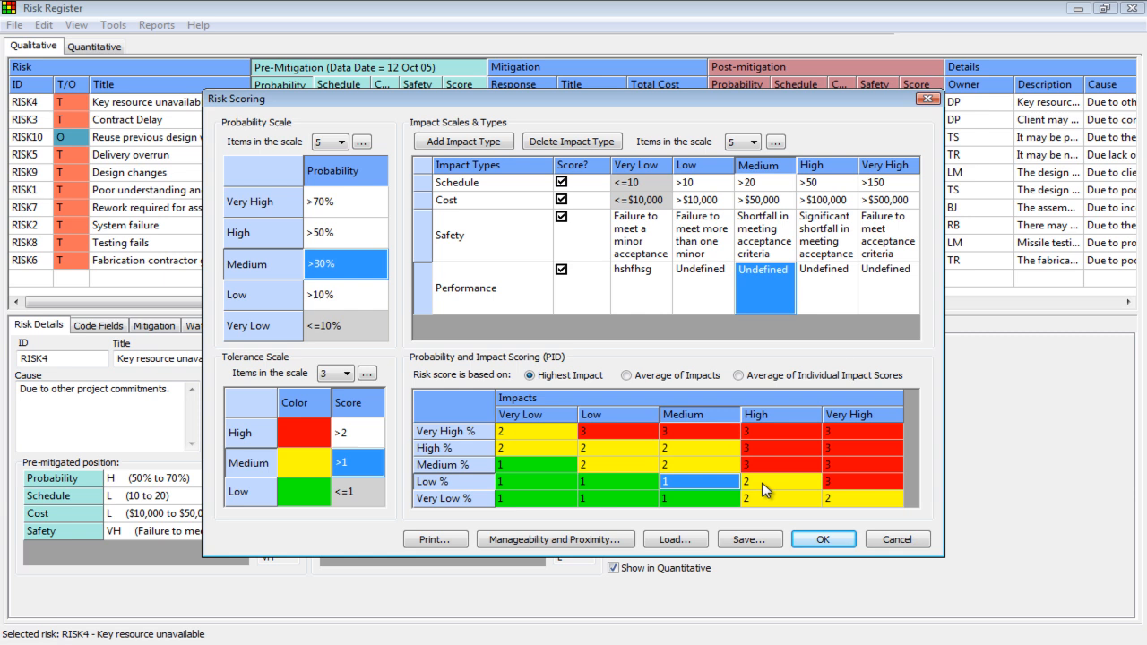
click(838, 484)
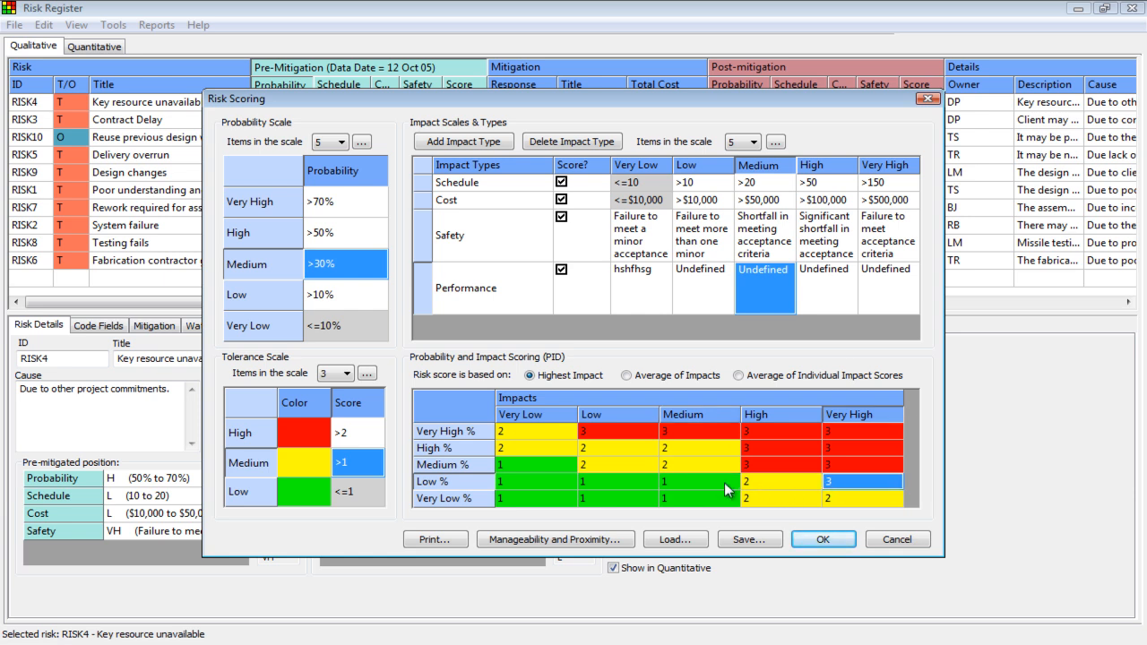
click(754, 499)
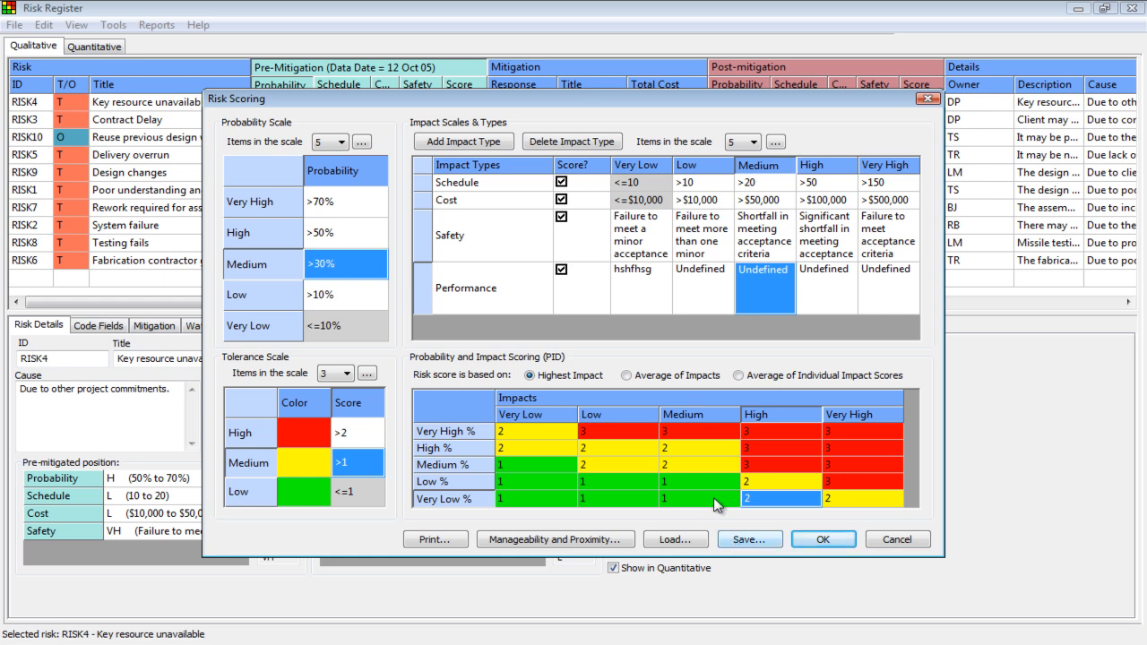
Step: Open the save window for the risk scoring scheme, cancel it, and apply the scoring settings to the register
click(747, 542)
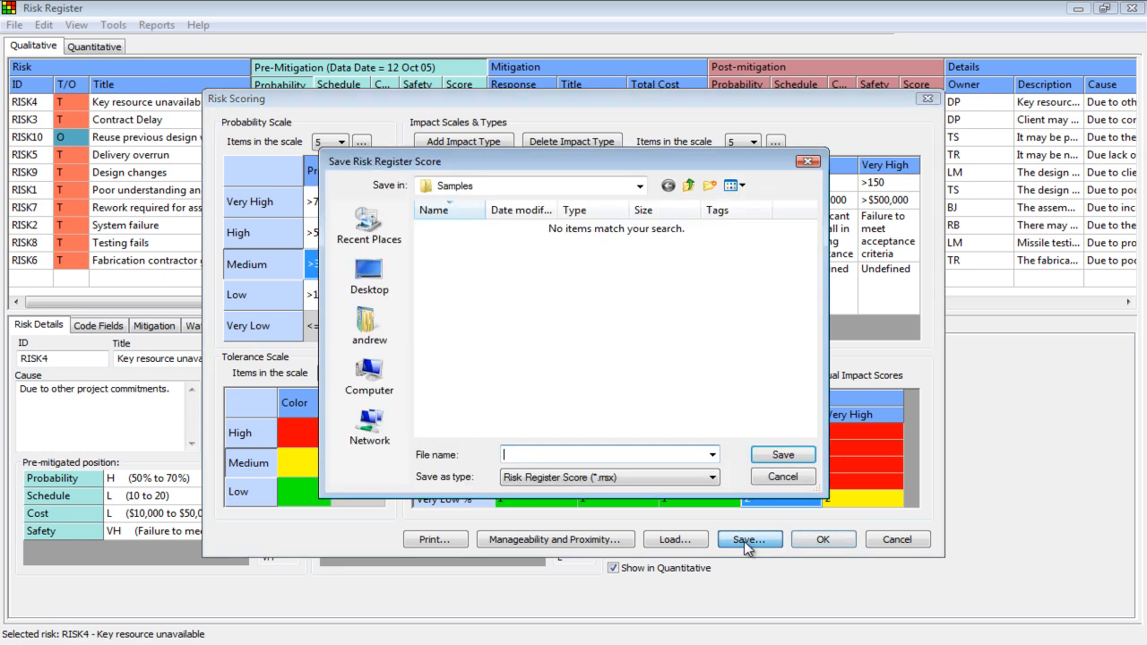
click(757, 486)
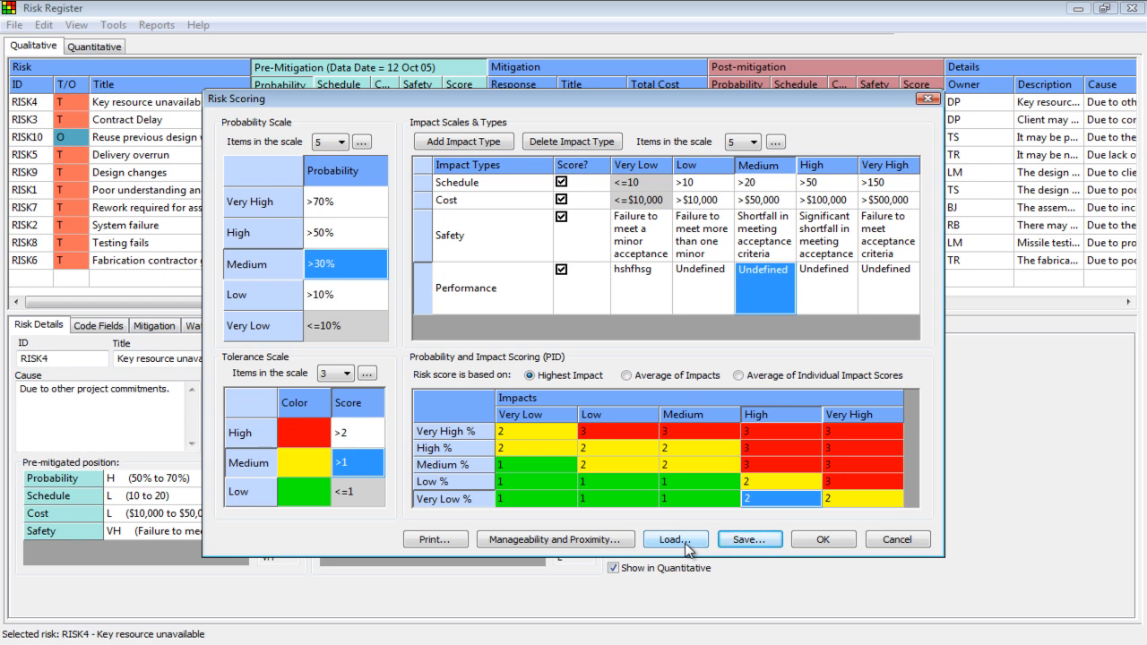
click(822, 539)
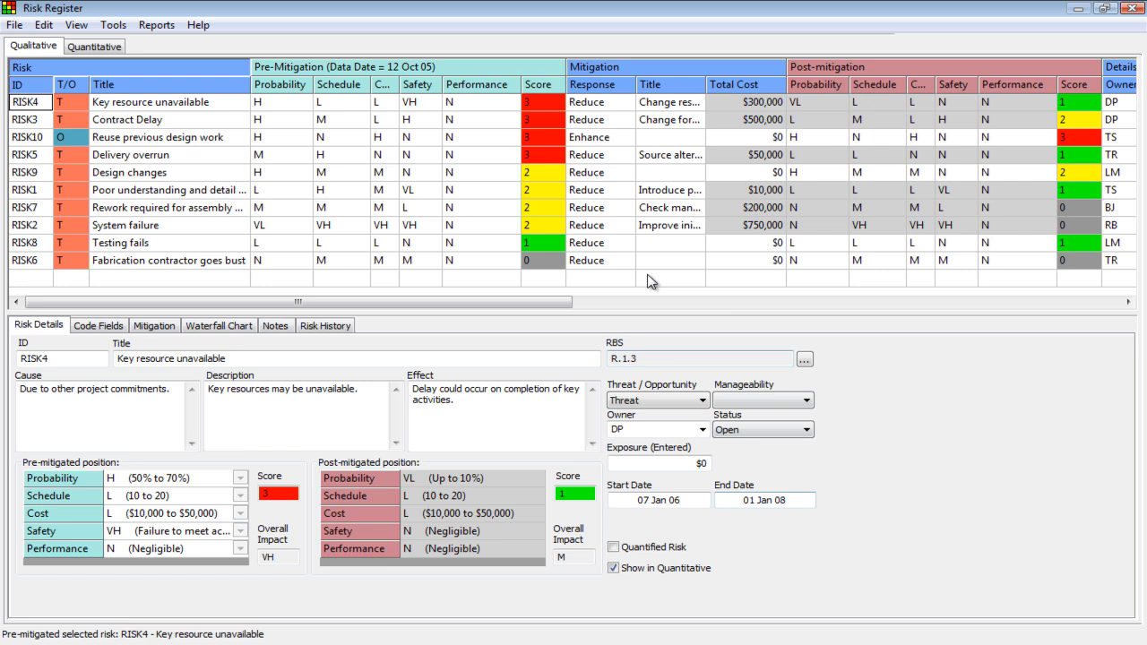